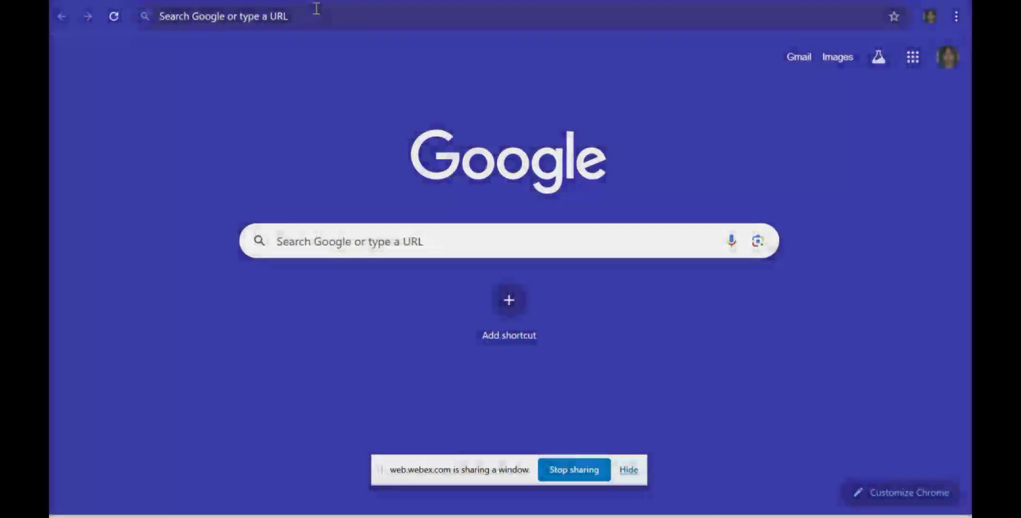
Step: Load the admin login page at localhost/libsystem/admin/ in Chrome
{"action": "left_click", "coordinate": [317, 8]}
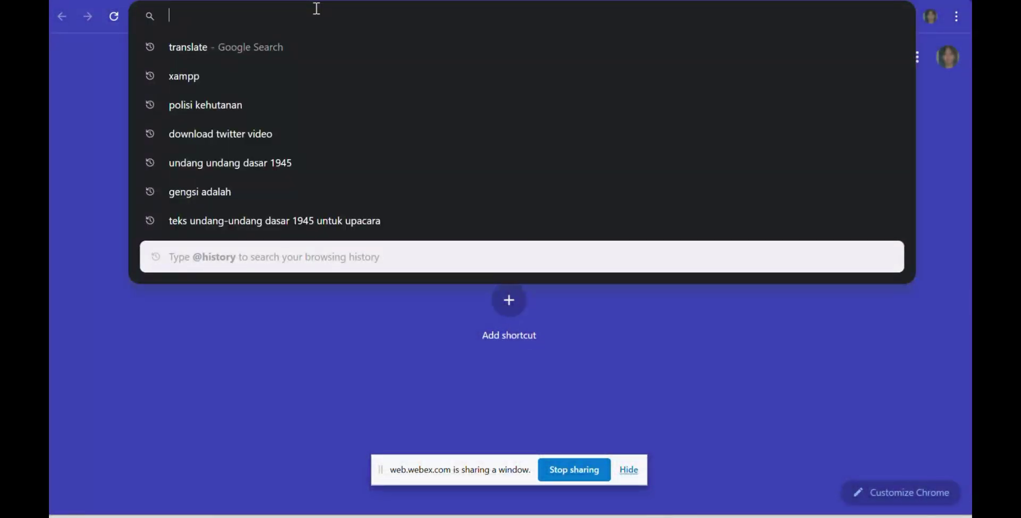
{"action": "type", "text": "local"}
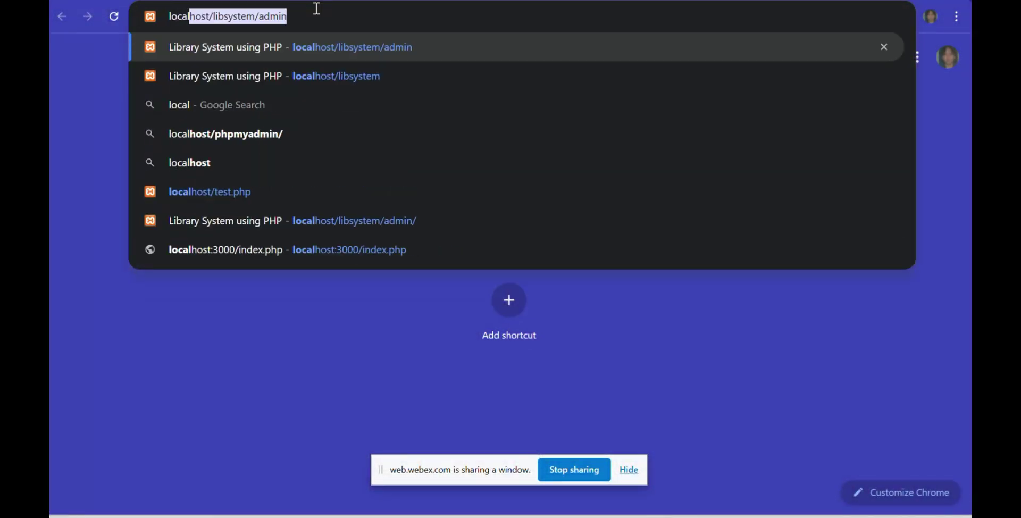
{"action": "type", "text": "h"}
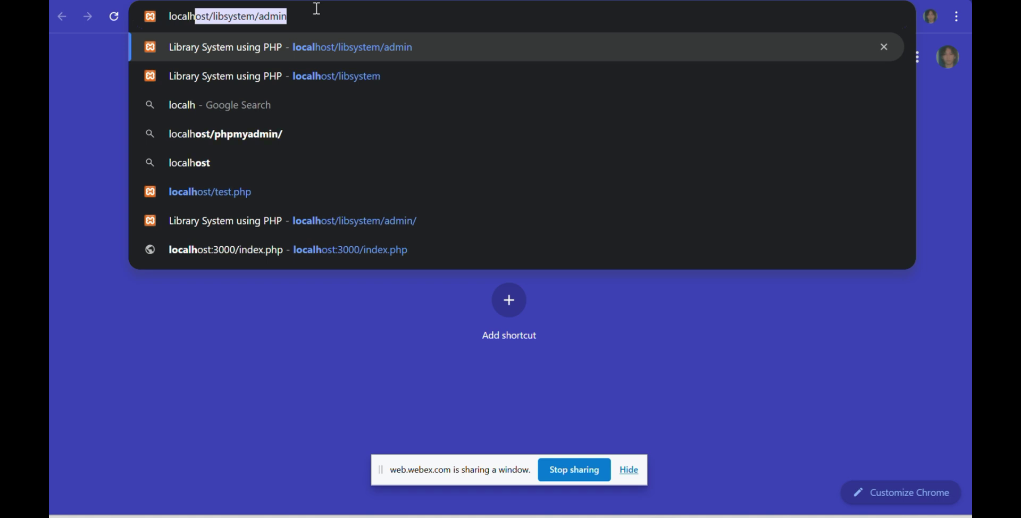
{"action": "type", "text": "ost/lib"}
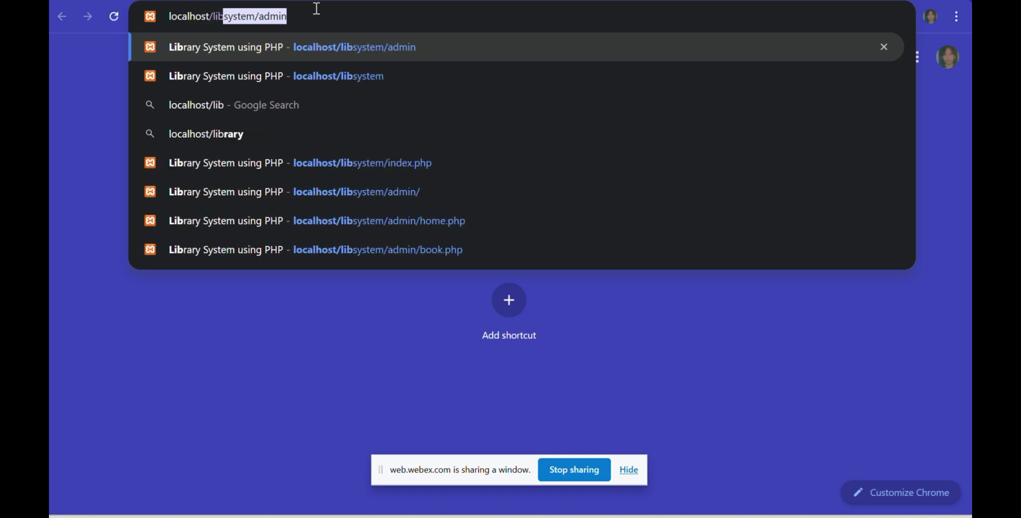
{"action": "type", "text": "system"}
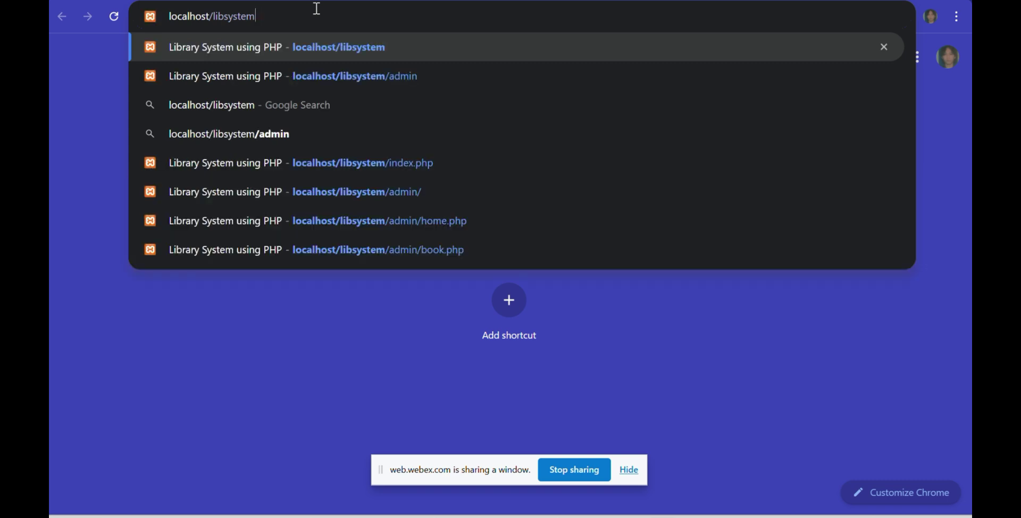
{"action": "type", "text": "/"}
{"action": "type", "text": "admi"}
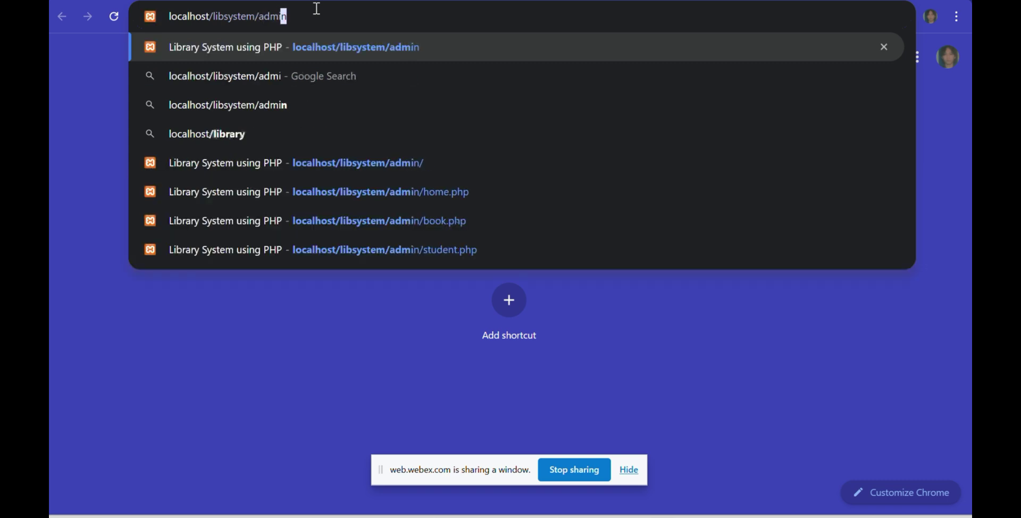
{"action": "type", "text": "n/"}
{"action": "key", "text": "Return"}
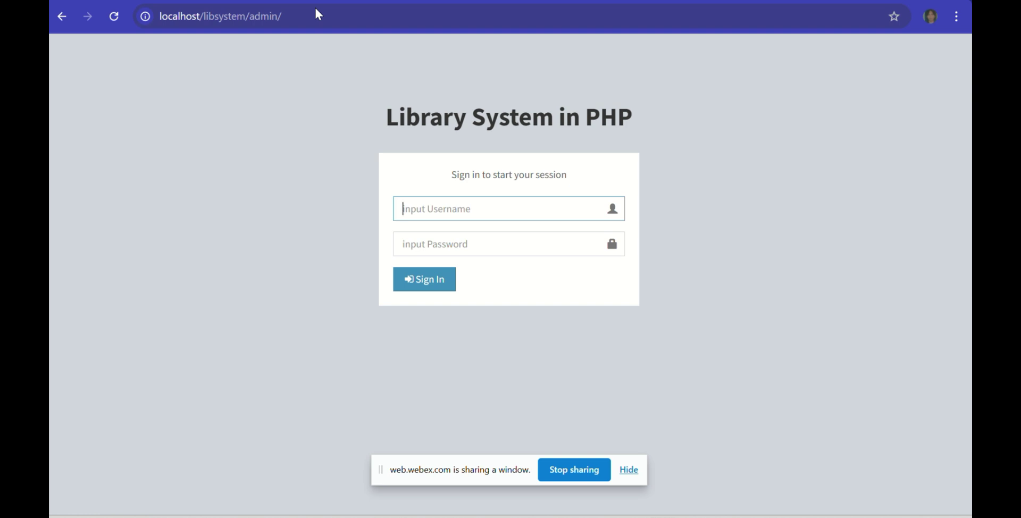
Step: Sign in to the admin area with the admin username and password
{"action": "type", "text": "A"}
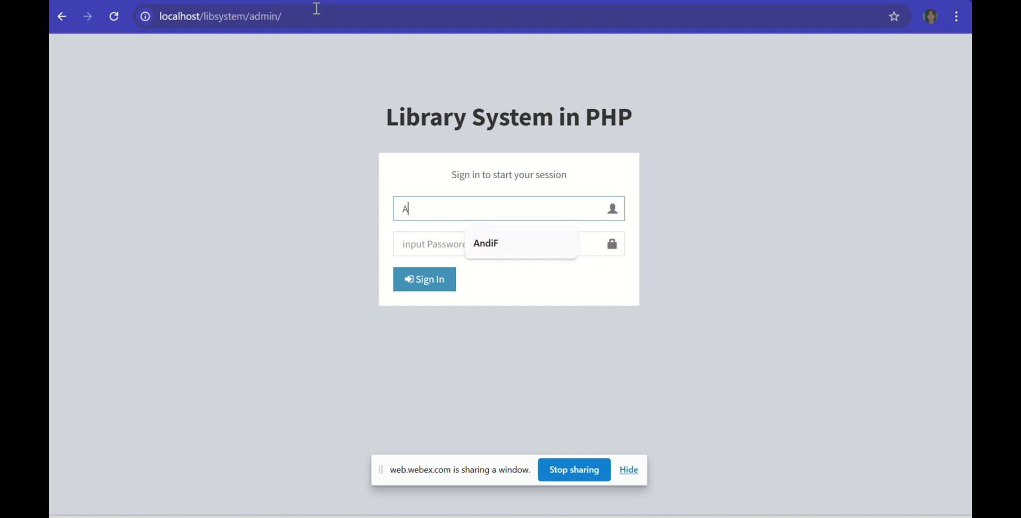
{"action": "type", "text": "ndiF"}
{"action": "key", "text": "Tab"}
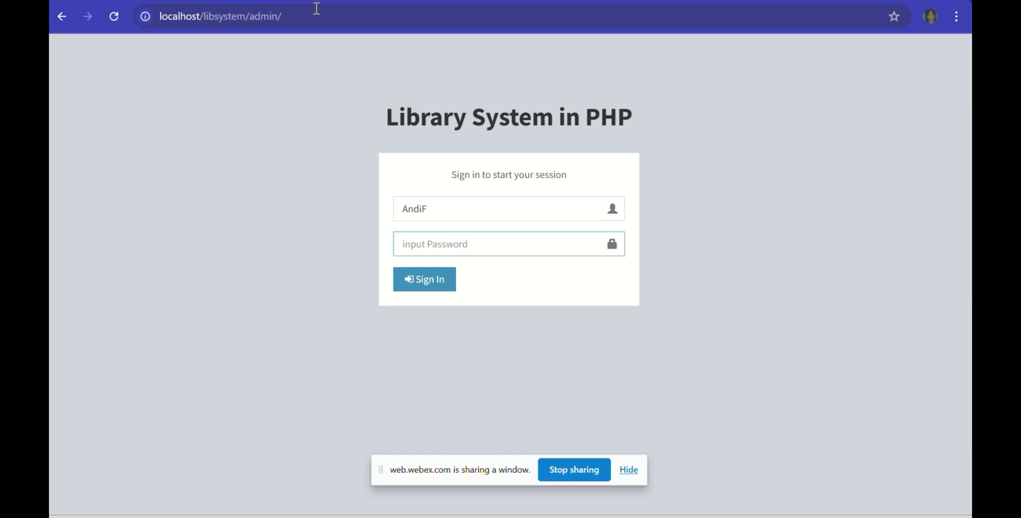
{"action": "type", "text": "*****"}
{"action": "key", "text": "Return"}
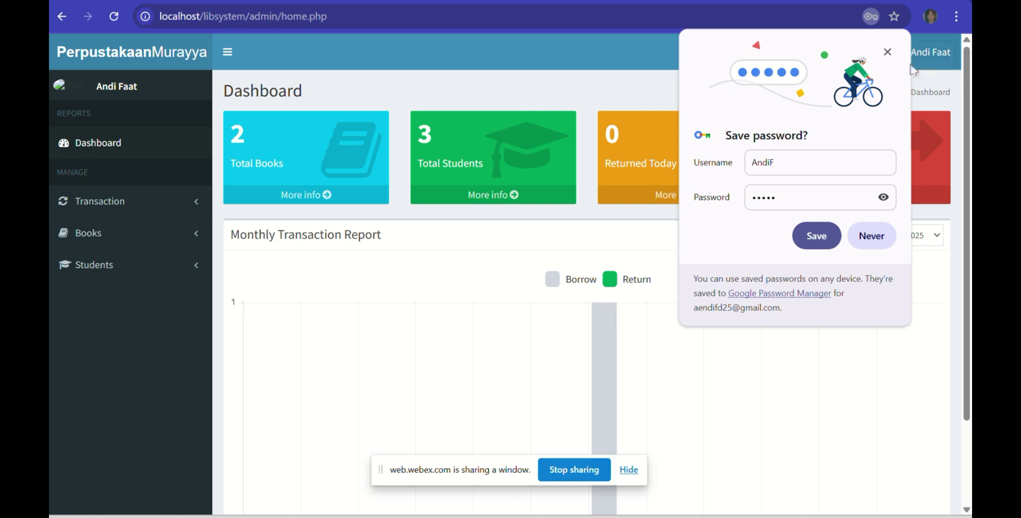
Step: Dismiss the save-password prompt and briefly check the admin profile menu
{"action": "left_click", "coordinate": [888, 52]}
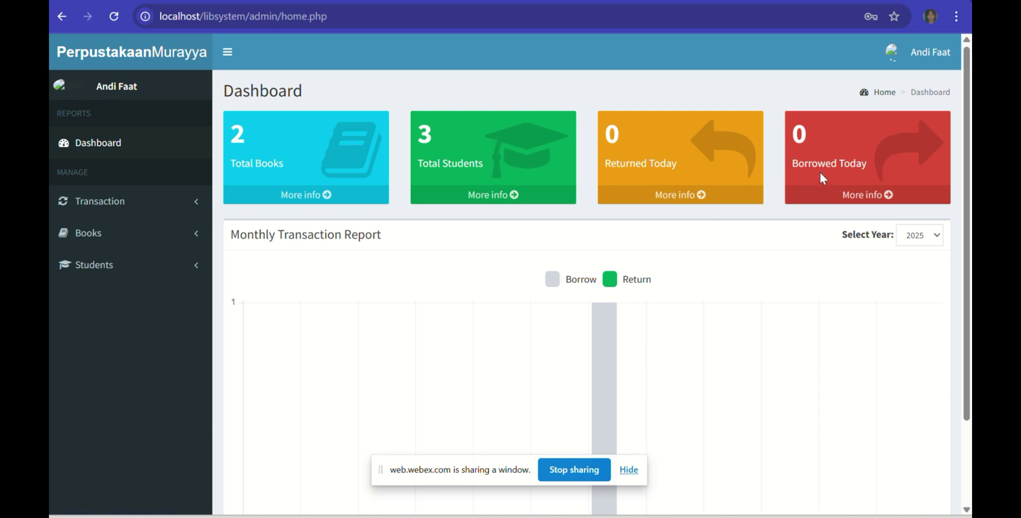
{"action": "left_click", "coordinate": [888, 58]}
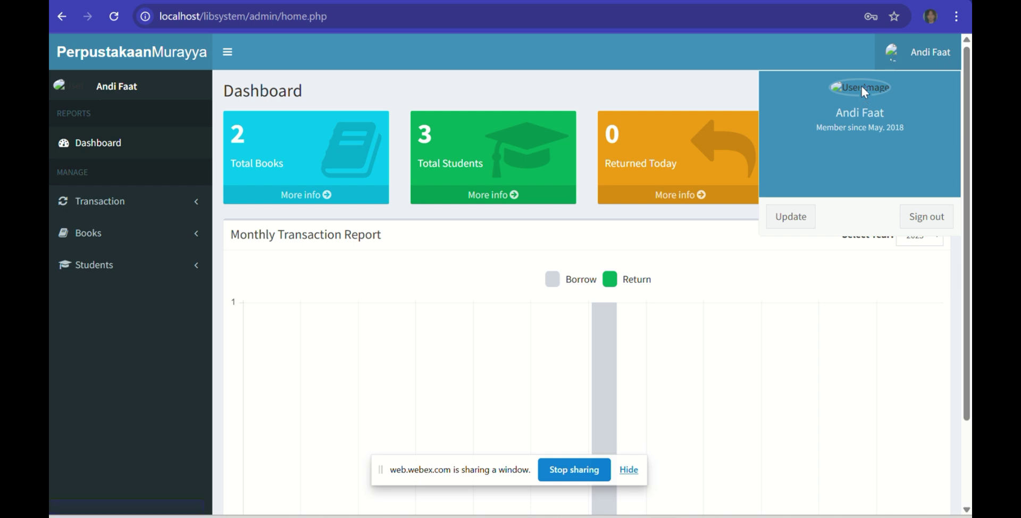
{"action": "left_click", "coordinate": [902, 55]}
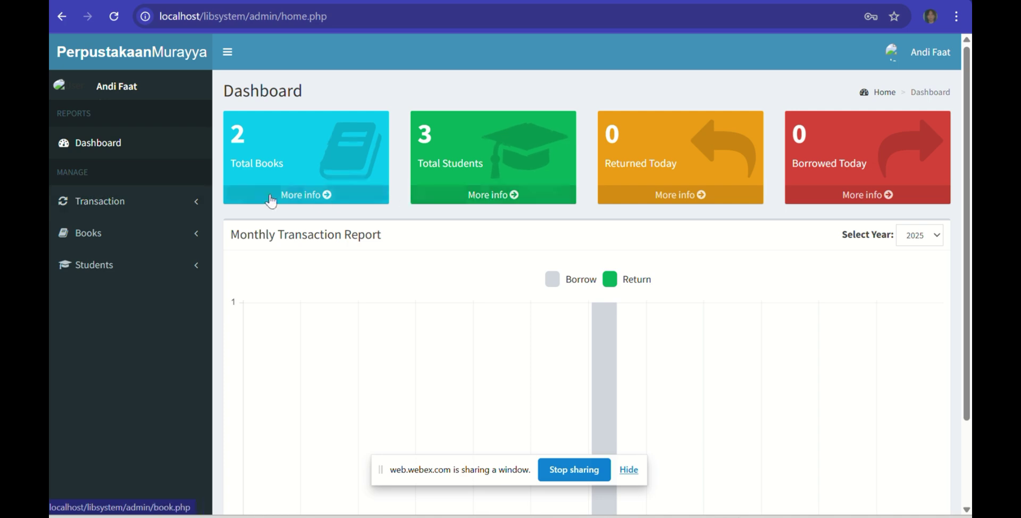
Step: Look through the full book list and the Borrow and Return transaction lists
{"action": "left_click", "coordinate": [319, 195]}
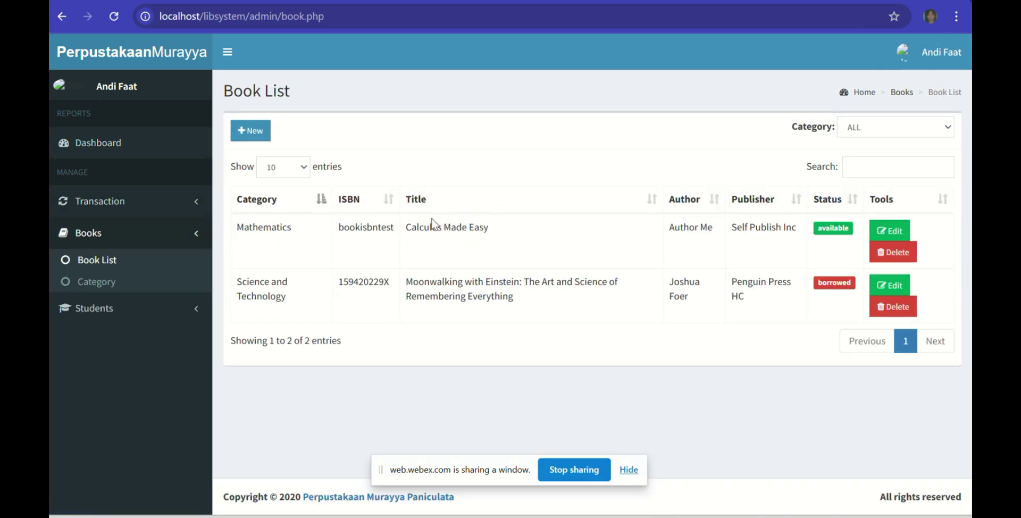
{"action": "left_click", "coordinate": [190, 203]}
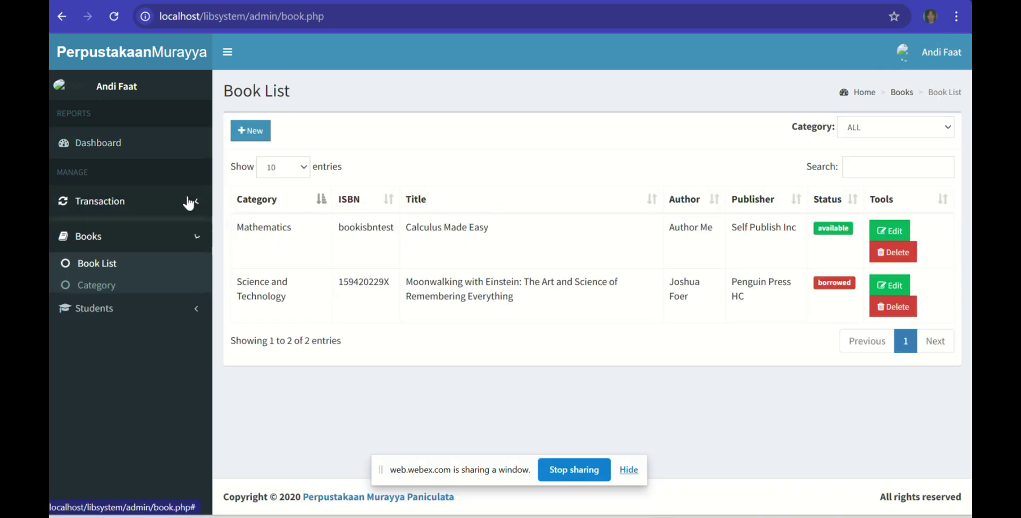
{"action": "left_click", "coordinate": [138, 234]}
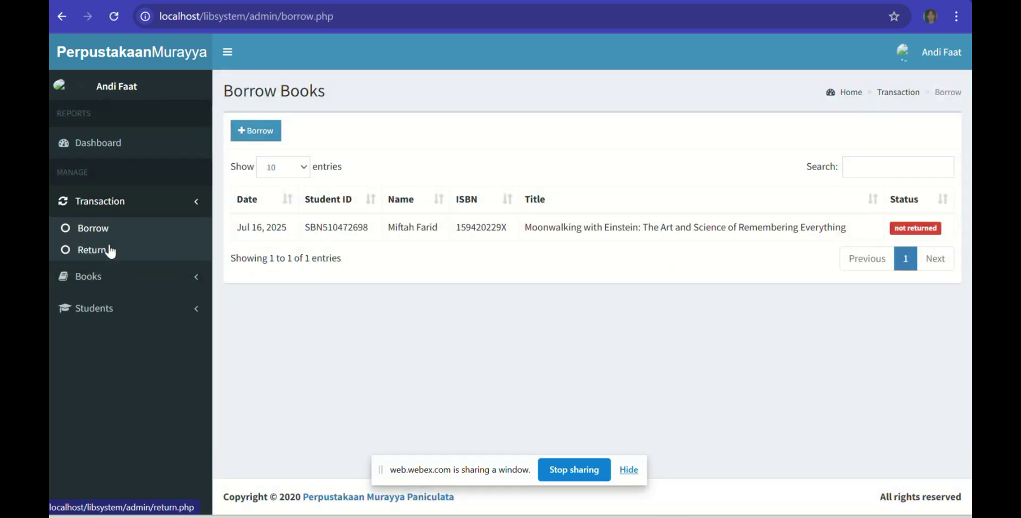
{"action": "left_click", "coordinate": [110, 251]}
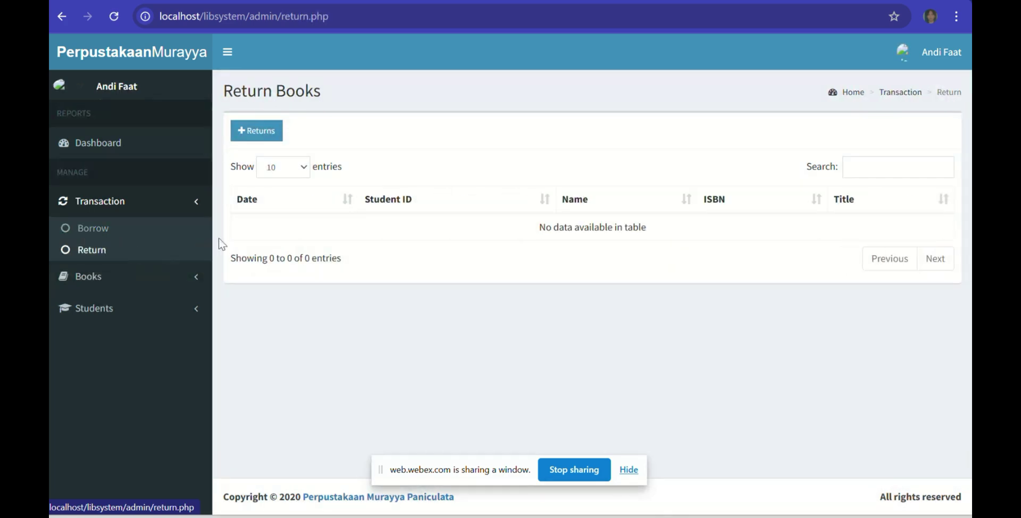
Step: Check the book Category list and Book List, ending on the Student List
{"action": "left_click", "coordinate": [100, 277]}
{"action": "left_click", "coordinate": [117, 281]}
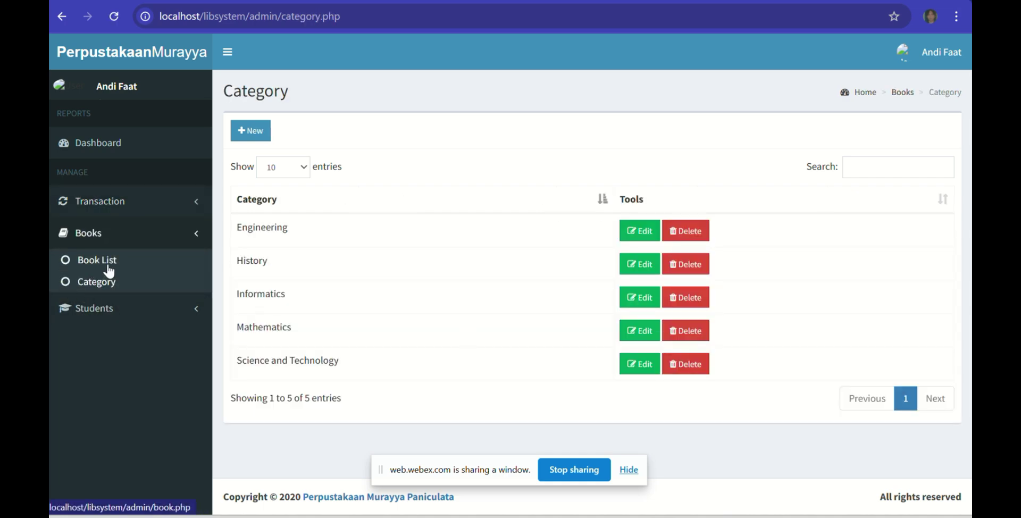
{"action": "left_click", "coordinate": [109, 268]}
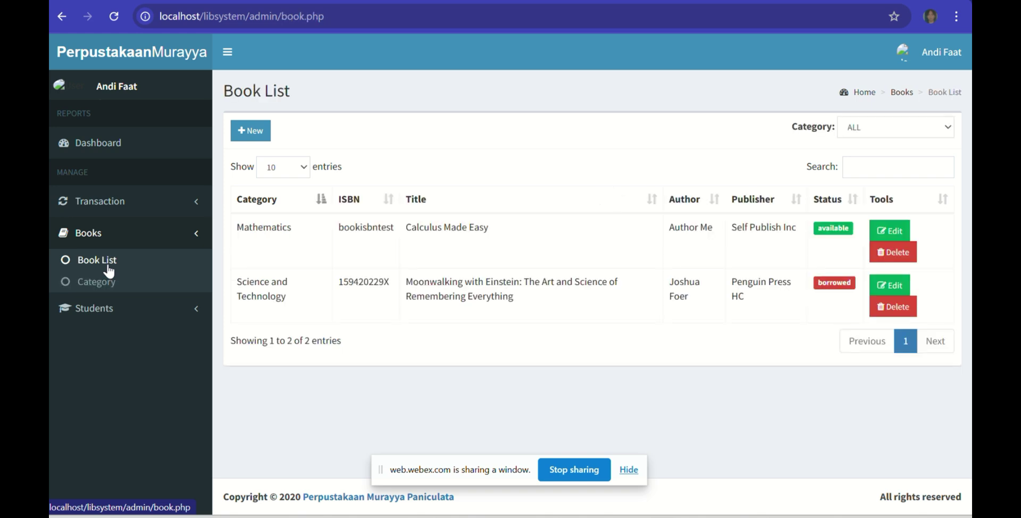
{"action": "left_click", "coordinate": [116, 311]}
{"action": "left_click", "coordinate": [121, 291]}
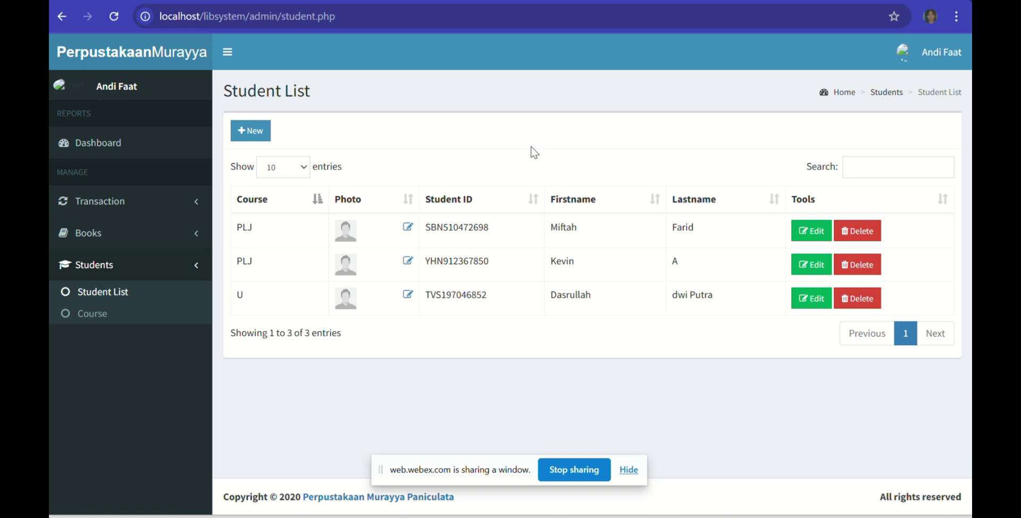
Step: Add a new student with their first and last name in course U and save
{"action": "left_click", "coordinate": [246, 130]}
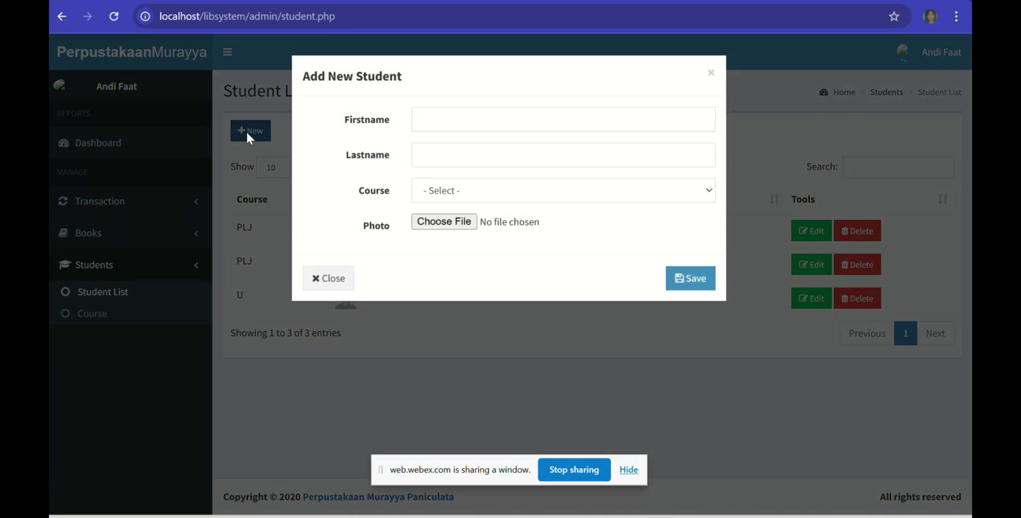
{"action": "left_click", "coordinate": [415, 127]}
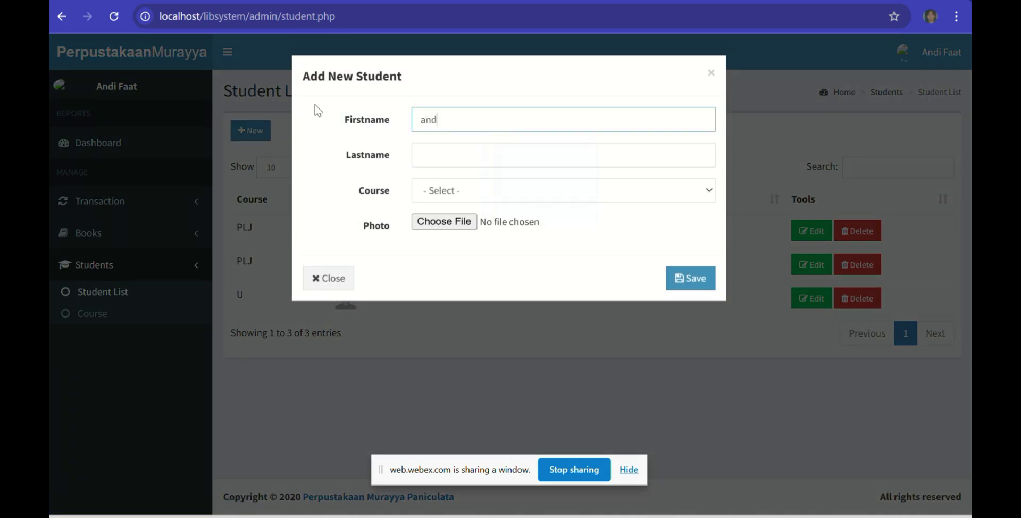
{"action": "key", "text": "Tab"}
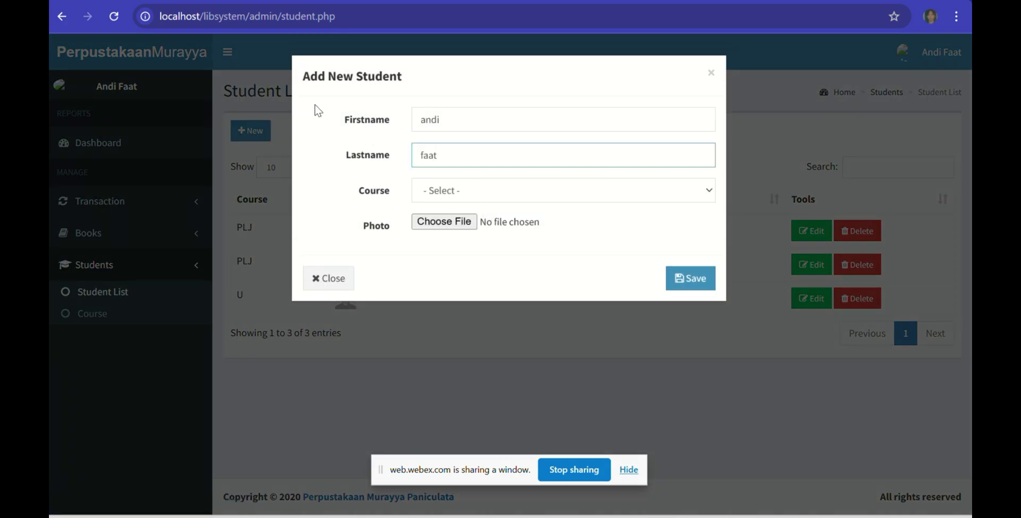
{"action": "left_click", "coordinate": [481, 190]}
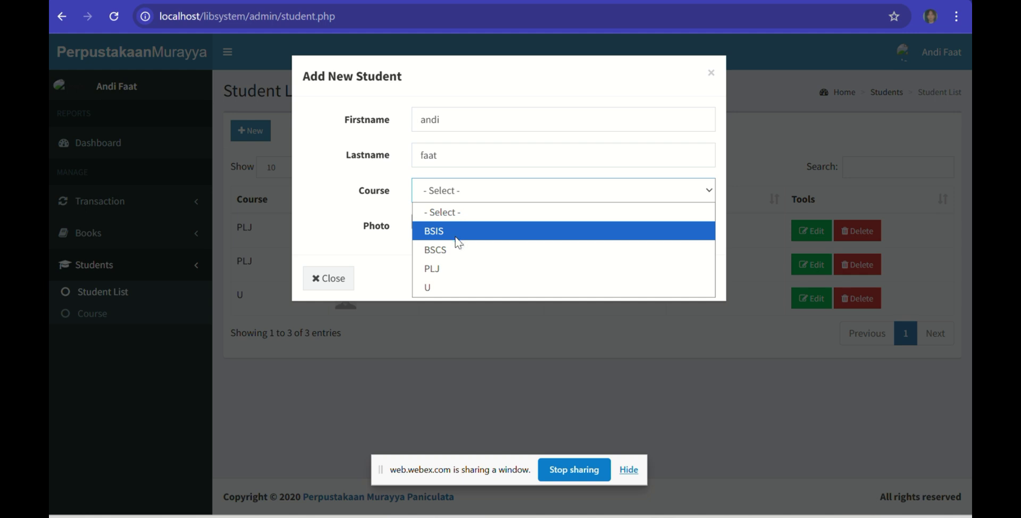
{"action": "left_click", "coordinate": [455, 290]}
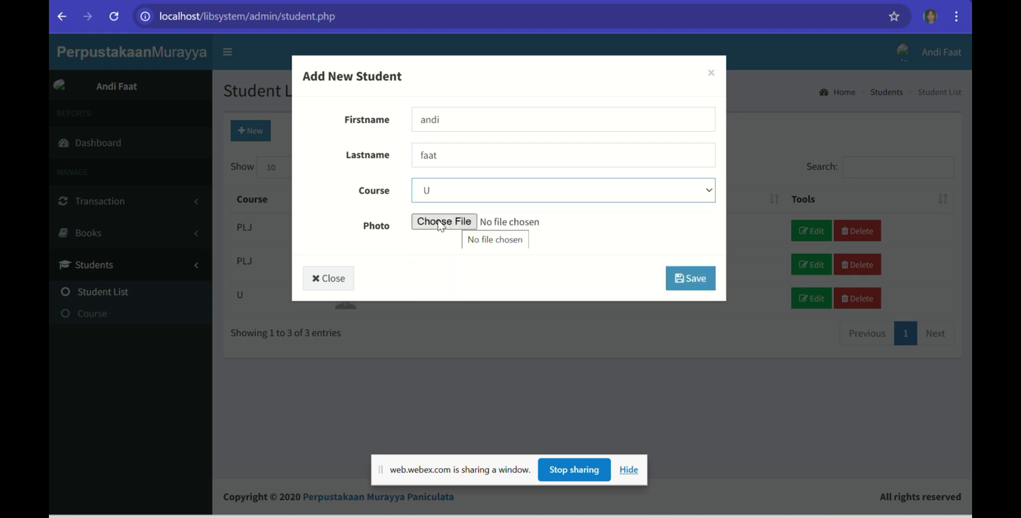
{"action": "left_click", "coordinate": [697, 275]}
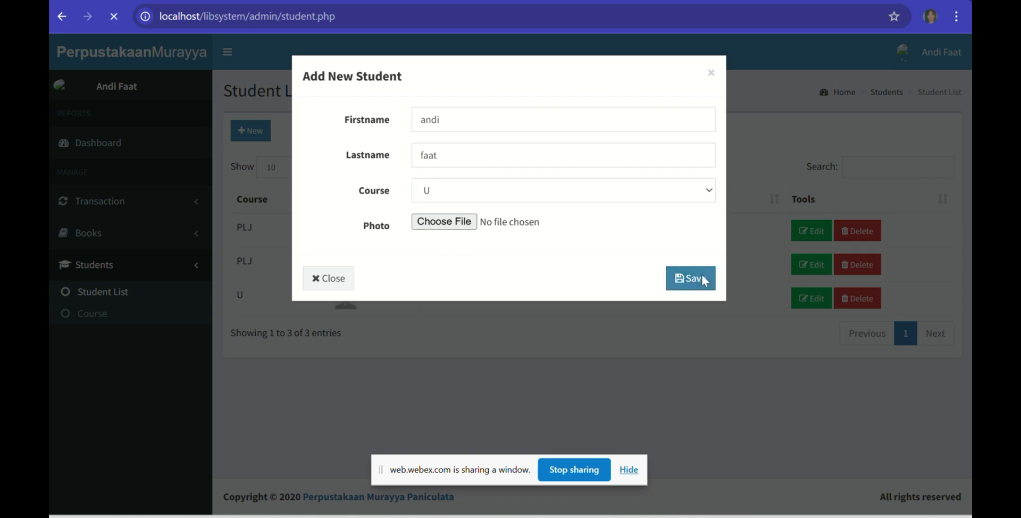
{"action": "scroll", "coordinate": [495, 315], "scroll_direction": "down", "scroll_amount": 1}
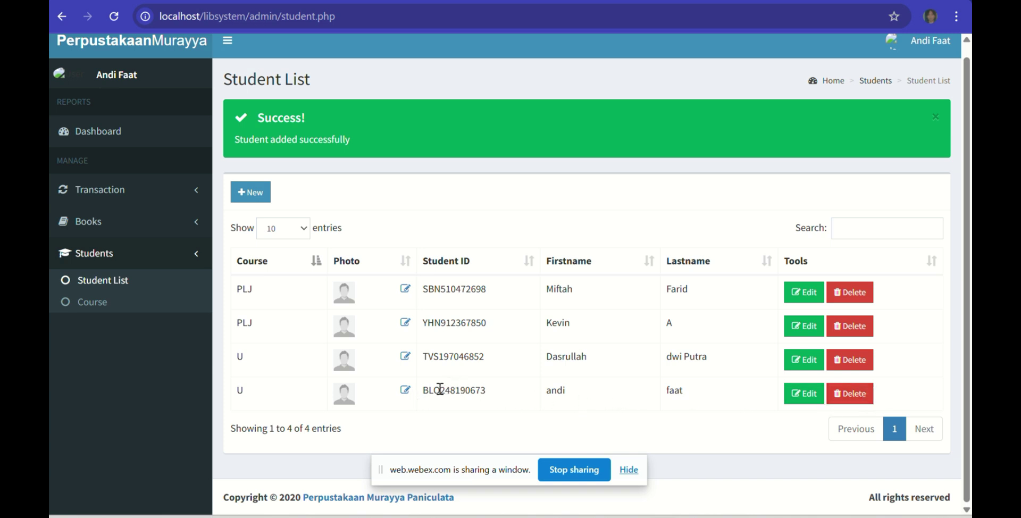
Step: Select the new student's ID, visit Course, Student List and Dashboard, then view the public catalogue
{"action": "left_click_drag", "start_coordinate": [422, 393], "coordinate": [525, 396]}
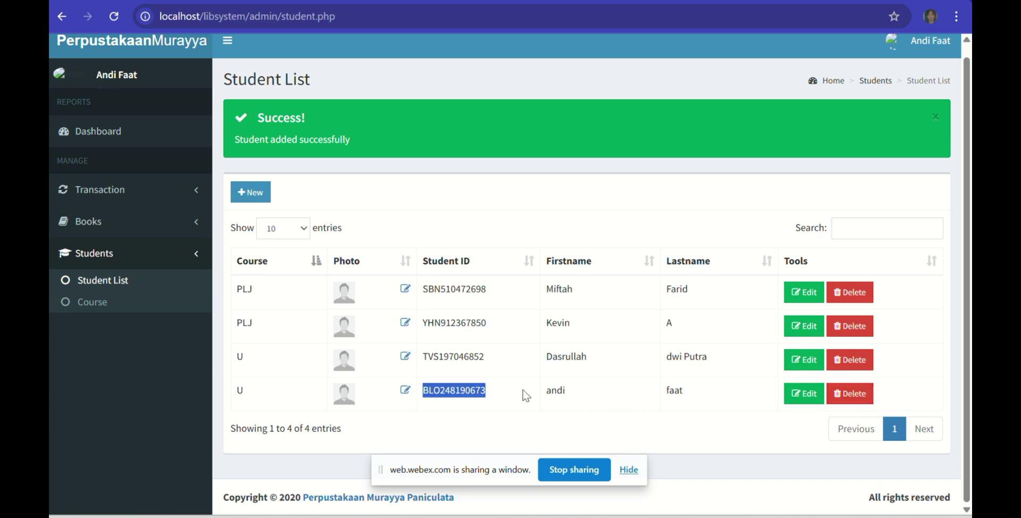
{"action": "left_click", "coordinate": [117, 302]}
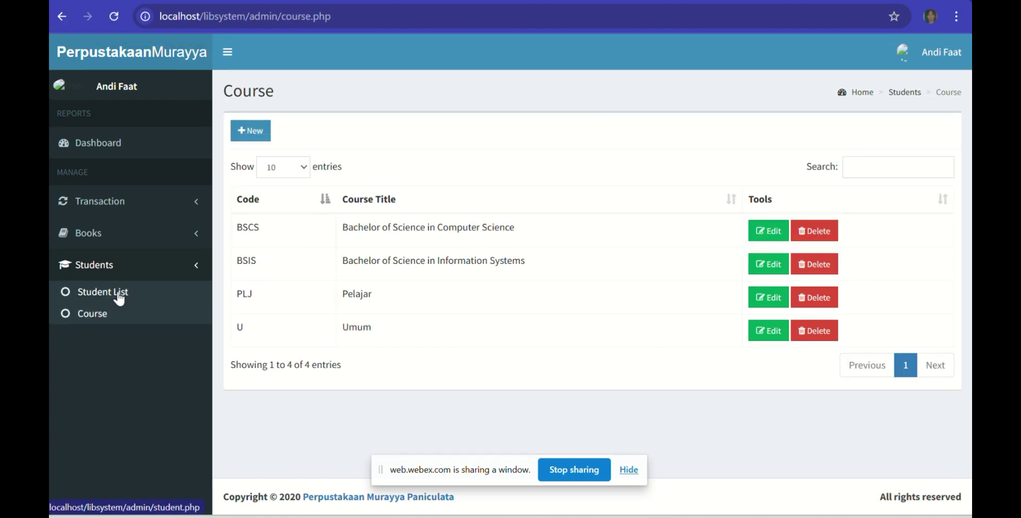
{"action": "left_click", "coordinate": [119, 297]}
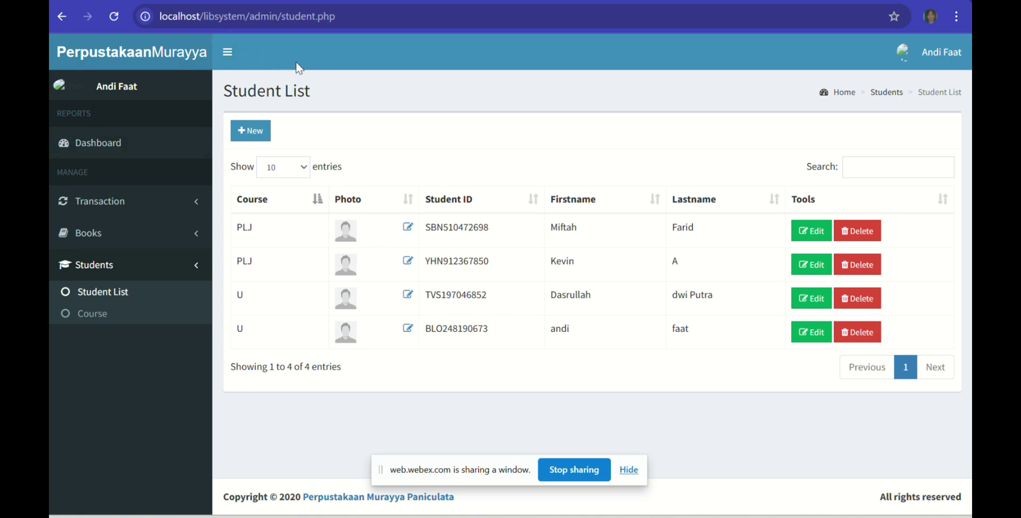
{"action": "left_click", "coordinate": [101, 144]}
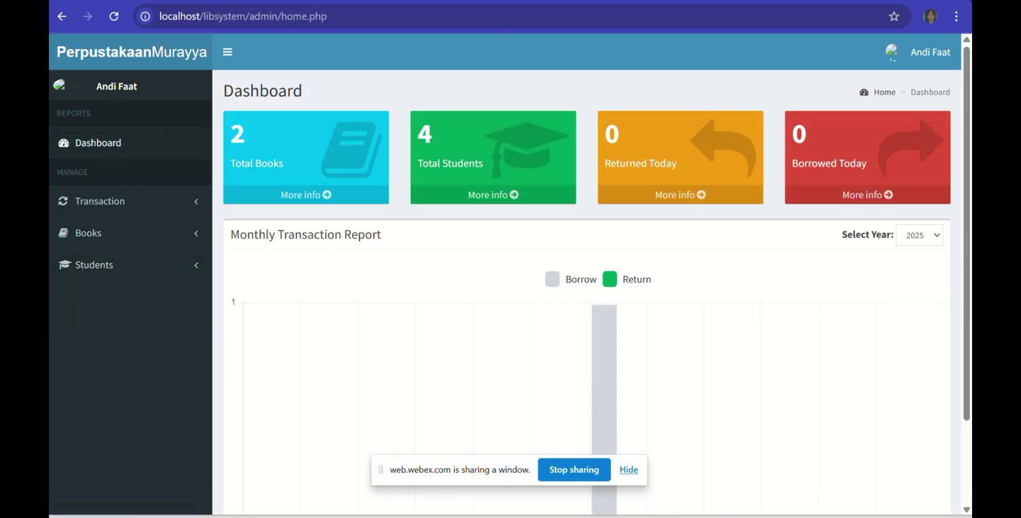
{"action": "left_click", "coordinate": [441, 1]}
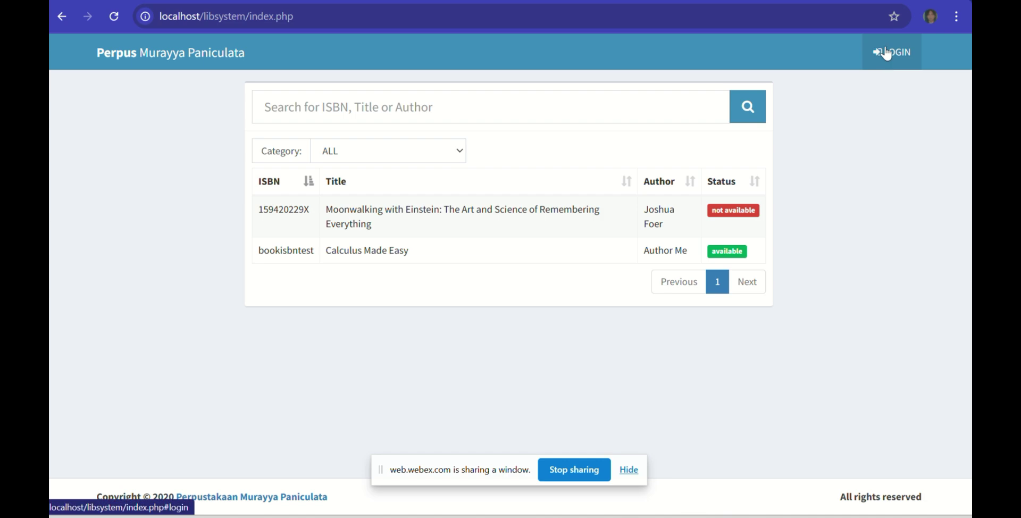
Step: Log into the public site as the new student using their copied student ID
{"action": "left_click", "coordinate": [885, 52]}
{"action": "left_click", "coordinate": [481, 116]}
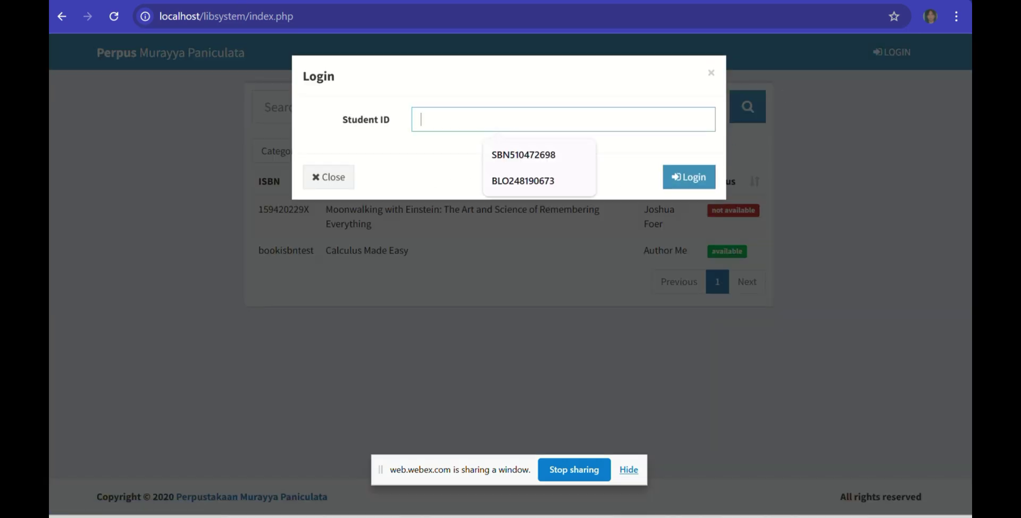
{"action": "left_click", "coordinate": [197, 2]}
{"action": "left_click", "coordinate": [497, 333]}
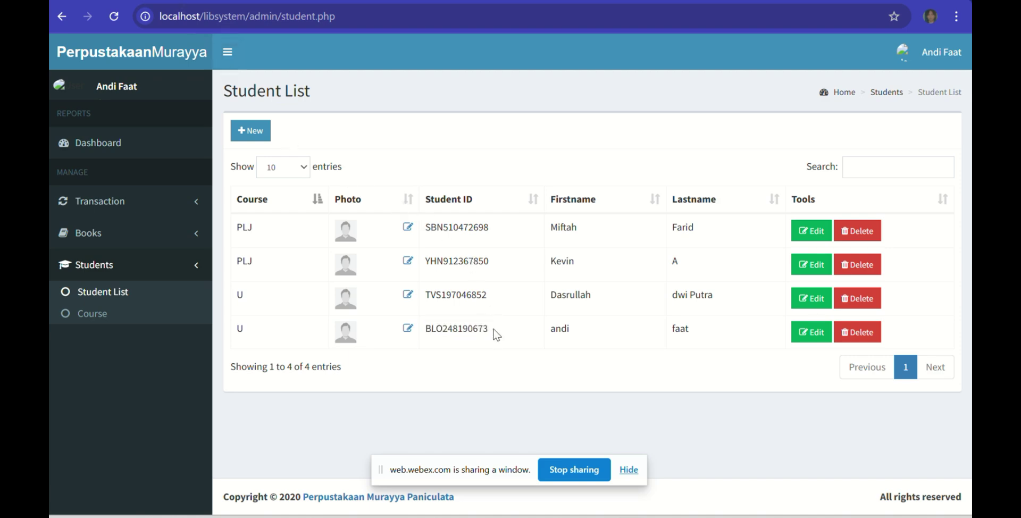
{"action": "left_click_drag", "start_coordinate": [490, 329], "coordinate": [428, 333]}
{"action": "key", "text": "ctrl+c"}
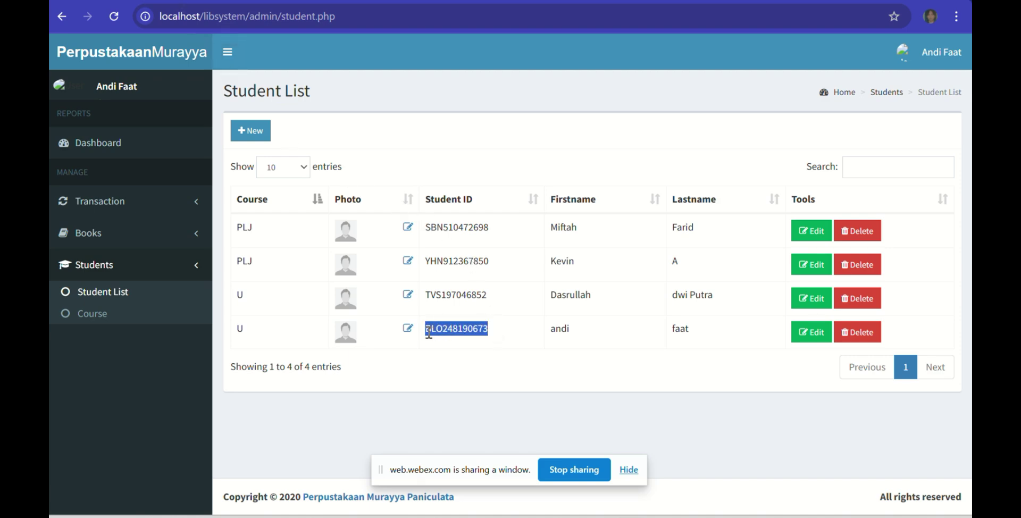
{"action": "key", "text": "ctrl+Tab"}
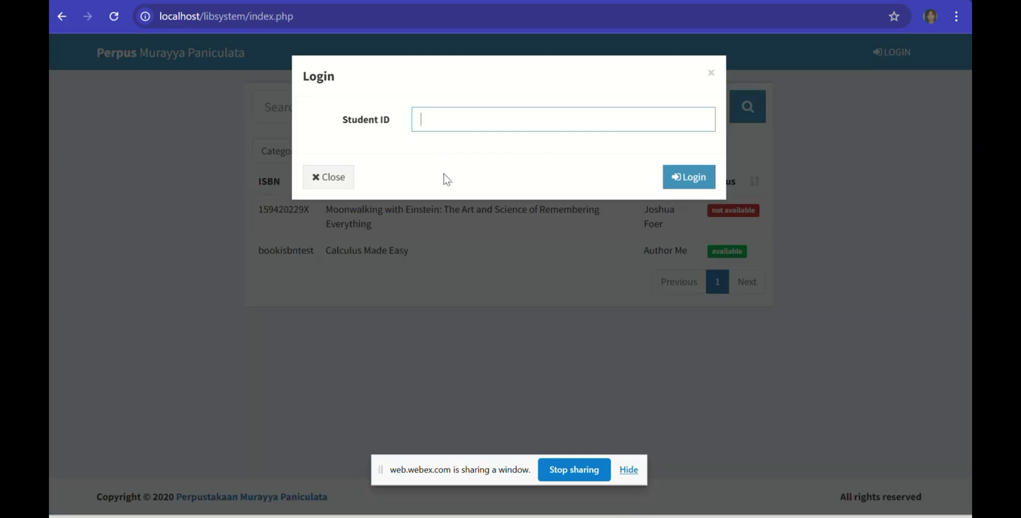
{"action": "left_click", "coordinate": [465, 124]}
{"action": "key", "text": "ctrl+v"}
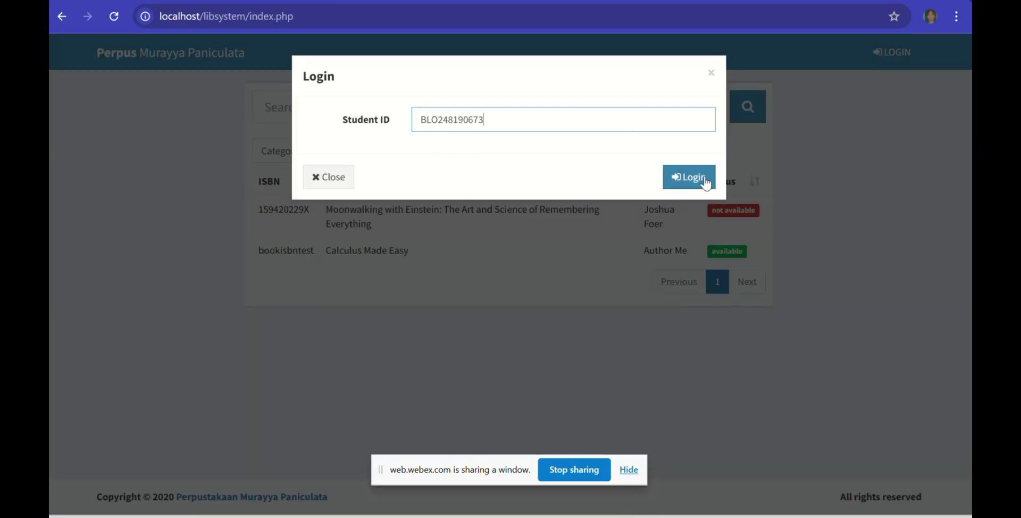
{"action": "left_click", "coordinate": [706, 180]}
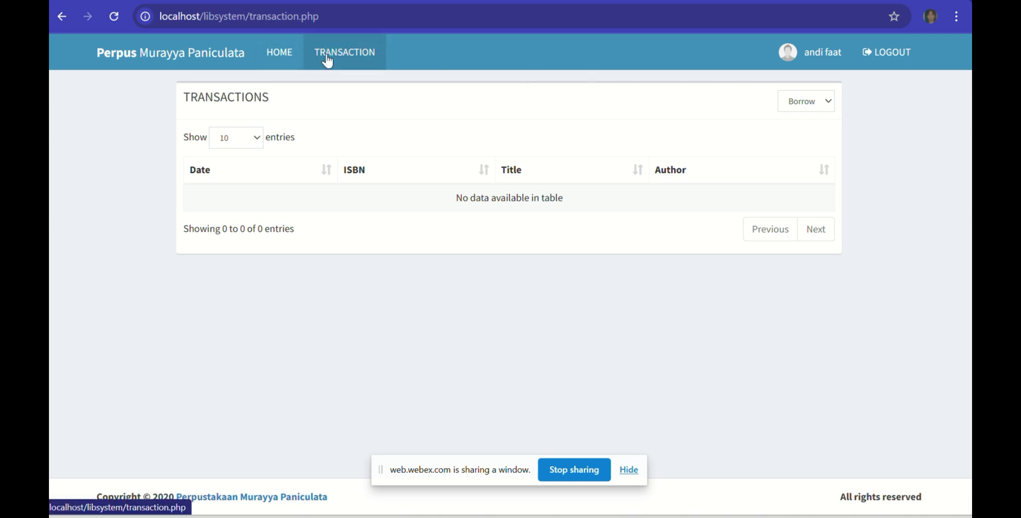
Step: Check the student's empty transaction list and the home book list, selecting the unavailable book's title
{"action": "left_click", "coordinate": [349, 58]}
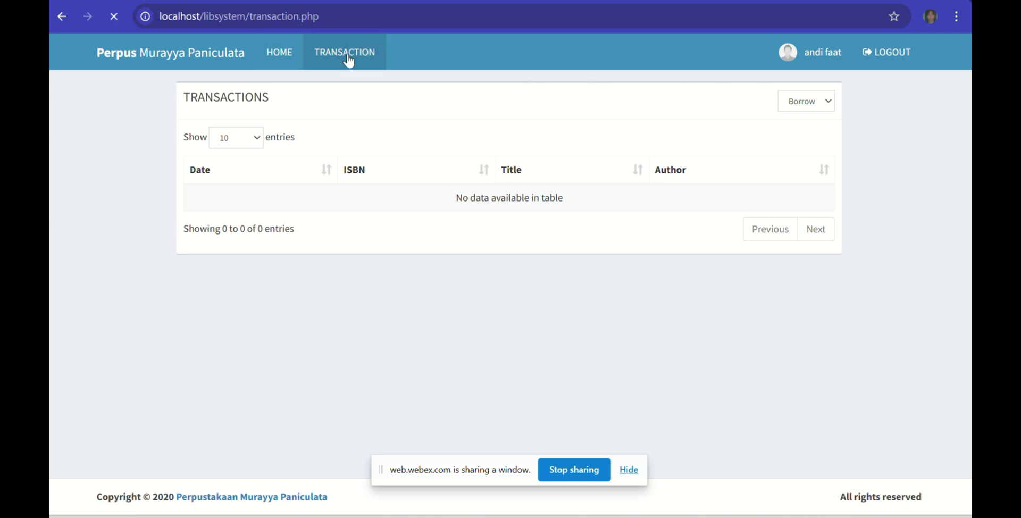
{"action": "left_click", "coordinate": [279, 52]}
{"action": "left_click", "coordinate": [326, 51]}
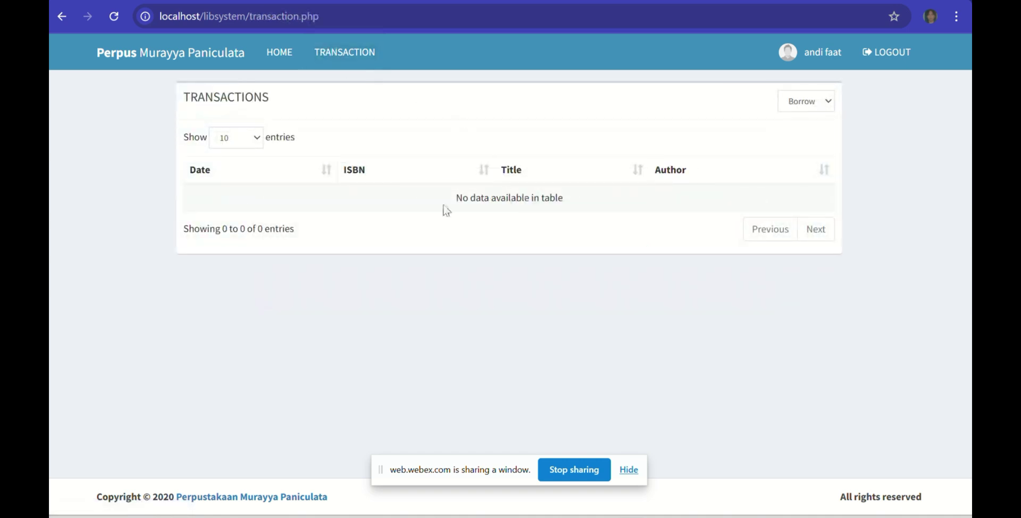
{"action": "left_click", "coordinate": [283, 58]}
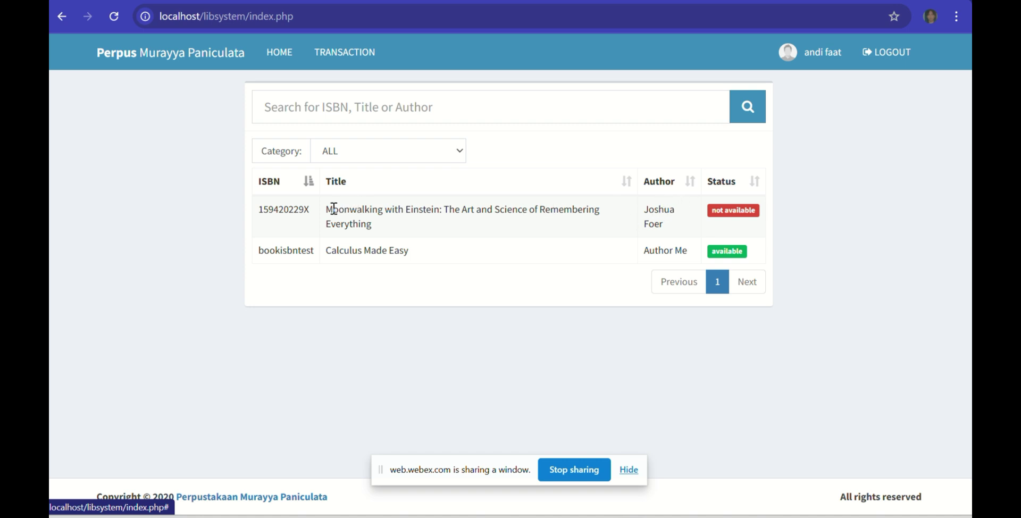
{"action": "left_click_drag", "start_coordinate": [325, 209], "coordinate": [383, 228]}
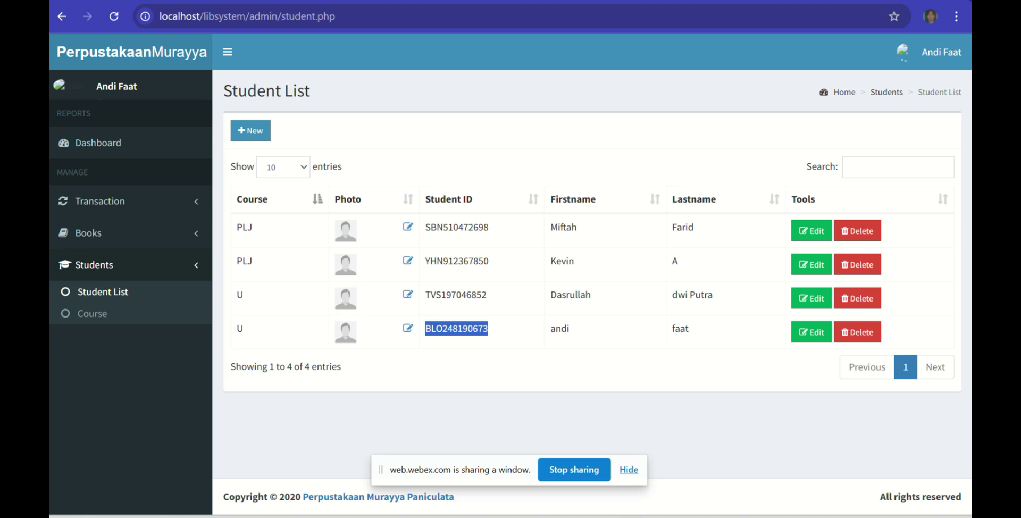
Step: Open Transaction > Borrow from the sidebar, which leads to the admin login page
{"action": "left_click", "coordinate": [141, 243]}
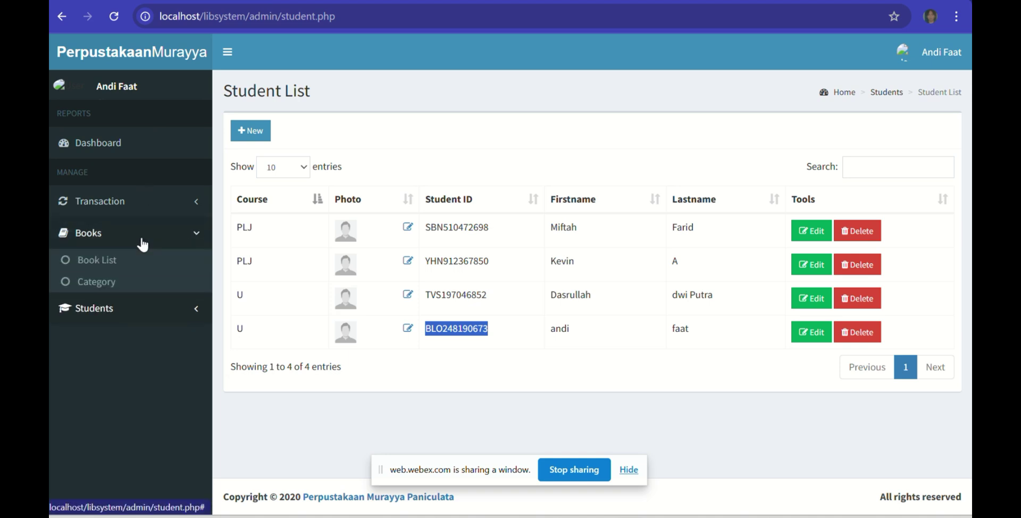
{"action": "left_click", "coordinate": [126, 210]}
{"action": "left_click", "coordinate": [128, 230]}
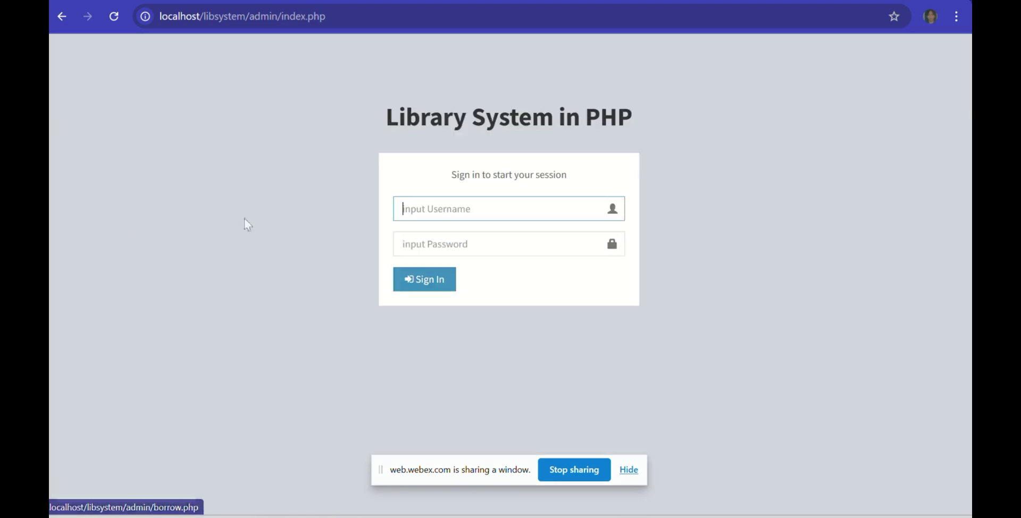
Step: Sign back in as admin and open the Borrow Books list showing the Moonwalking with Einstein loan
{"action": "type", "text": "Adn"}
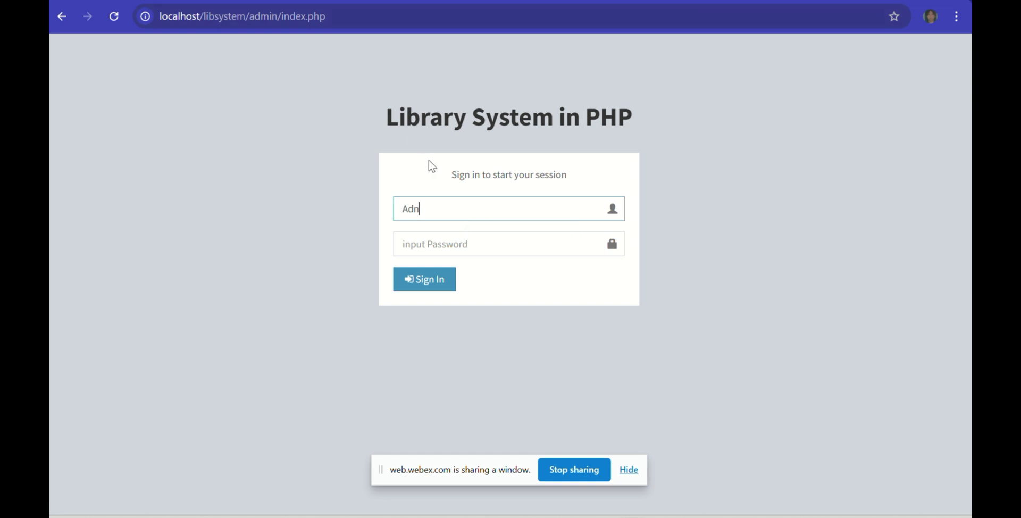
{"action": "key", "text": "BackSpace"}
{"action": "type", "text": "i"}
{"action": "key", "text": "BackSpace"}
{"action": "type", "text": "ndiF"}
{"action": "key", "text": "Tab"}
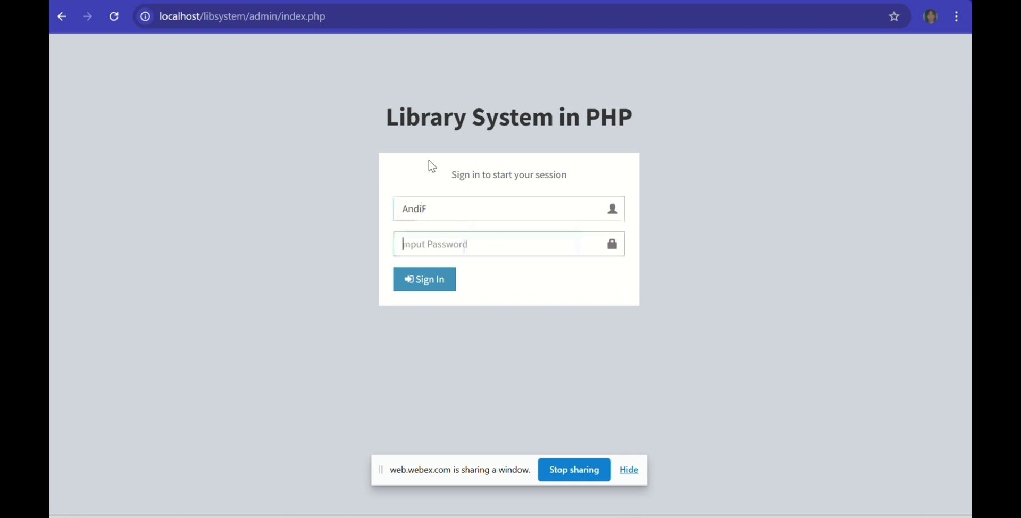
{"action": "type", "text": "••••"}
{"action": "key", "text": "Return"}
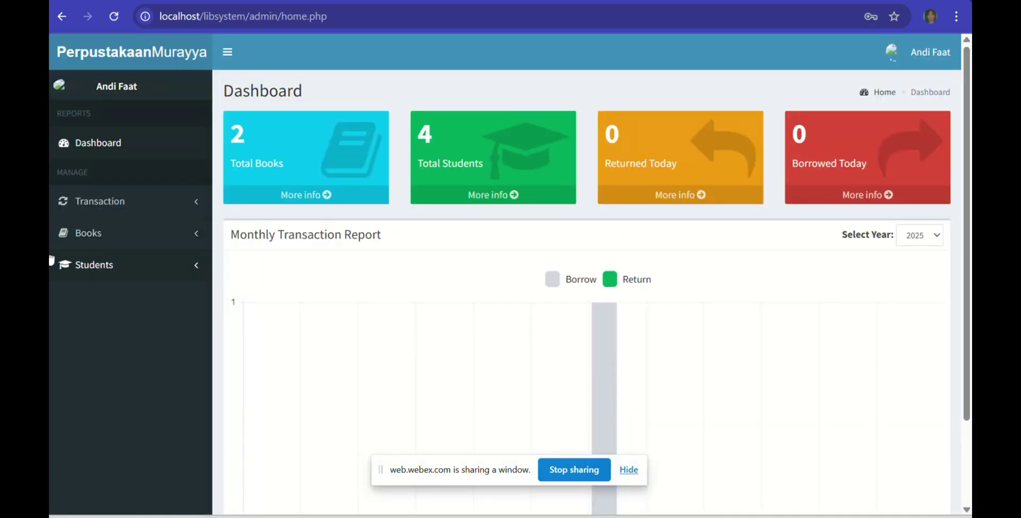
{"action": "left_click", "coordinate": [103, 199]}
{"action": "left_click", "coordinate": [138, 234]}
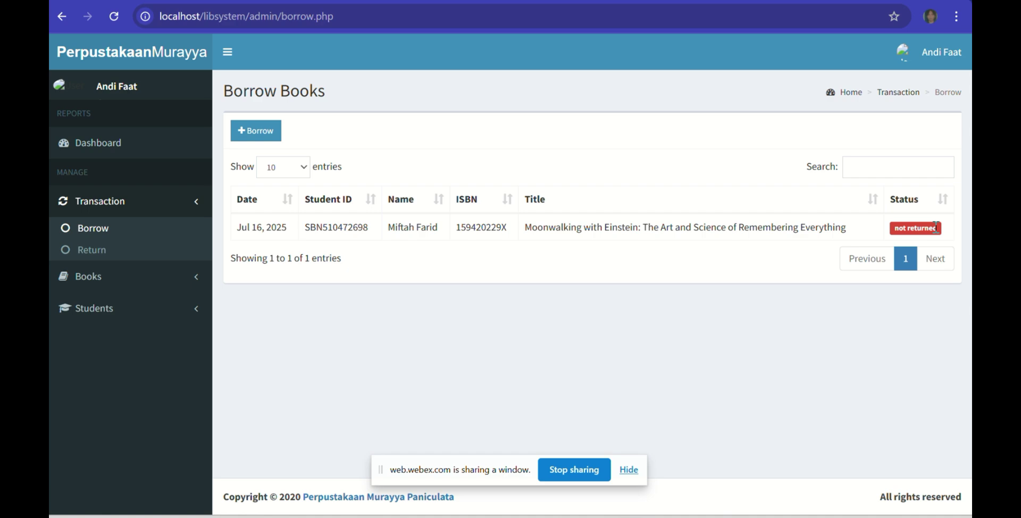
Step: Clear the selected title on the public site, then review the admin Return and Borrow lists
{"action": "key", "text": "ctrl+Tab"}
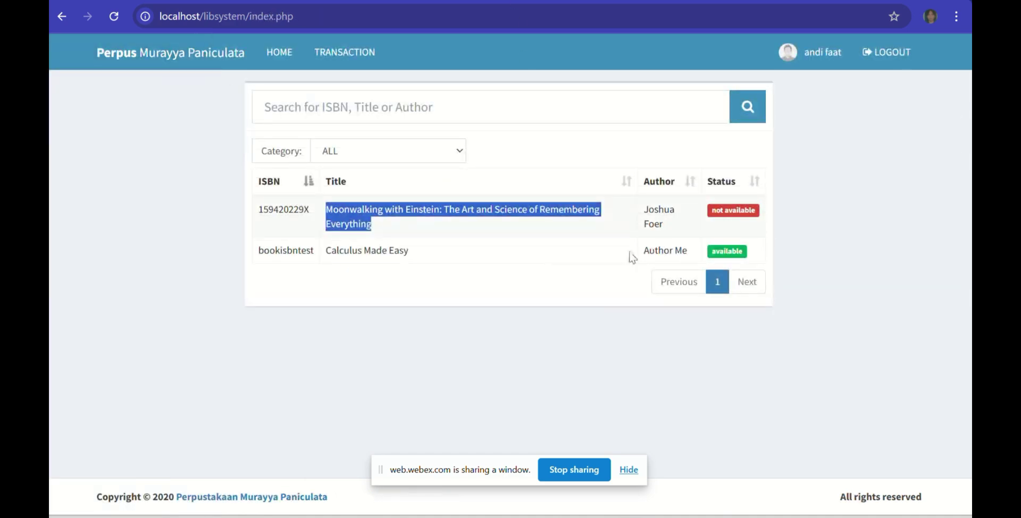
{"action": "left_click", "coordinate": [399, 249]}
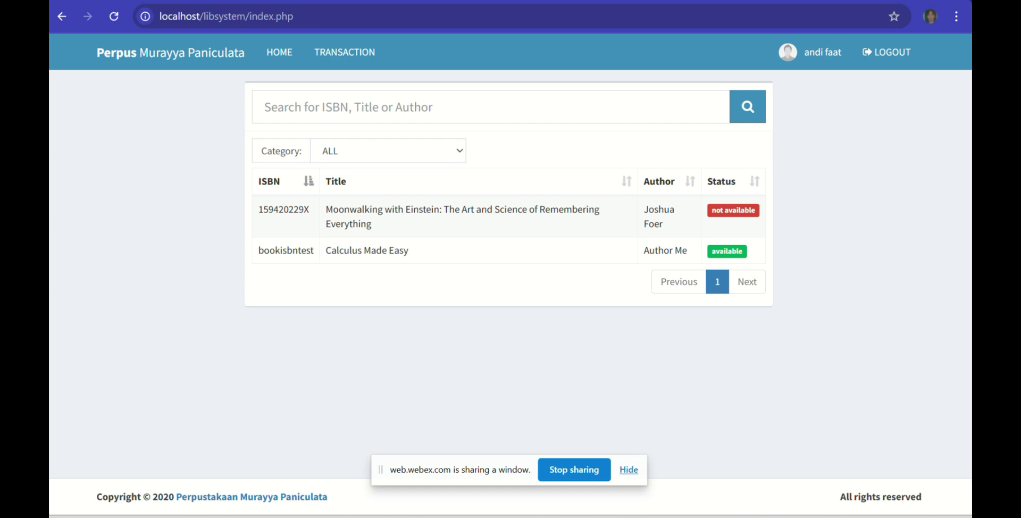
{"action": "key", "text": "ctrl+Tab"}
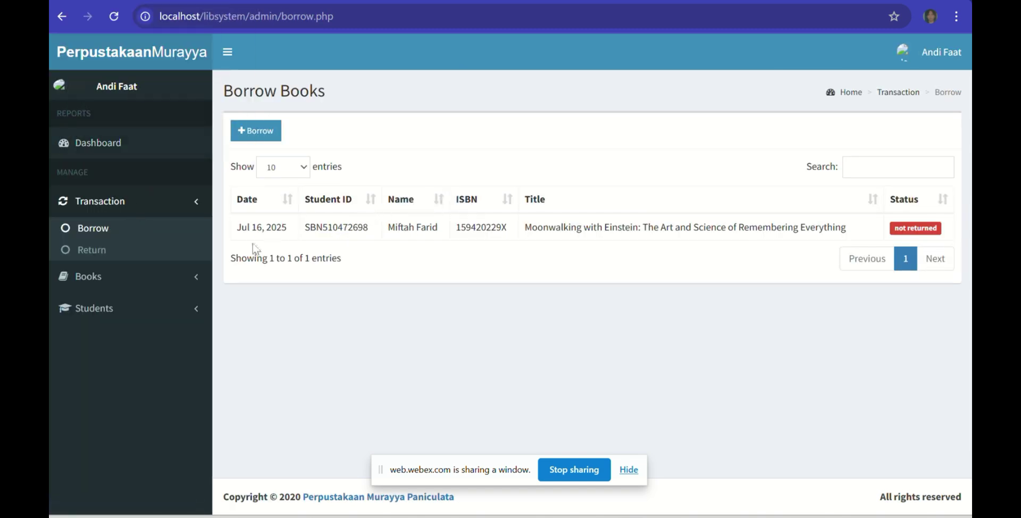
{"action": "left_click", "coordinate": [126, 250]}
{"action": "left_click", "coordinate": [110, 232]}
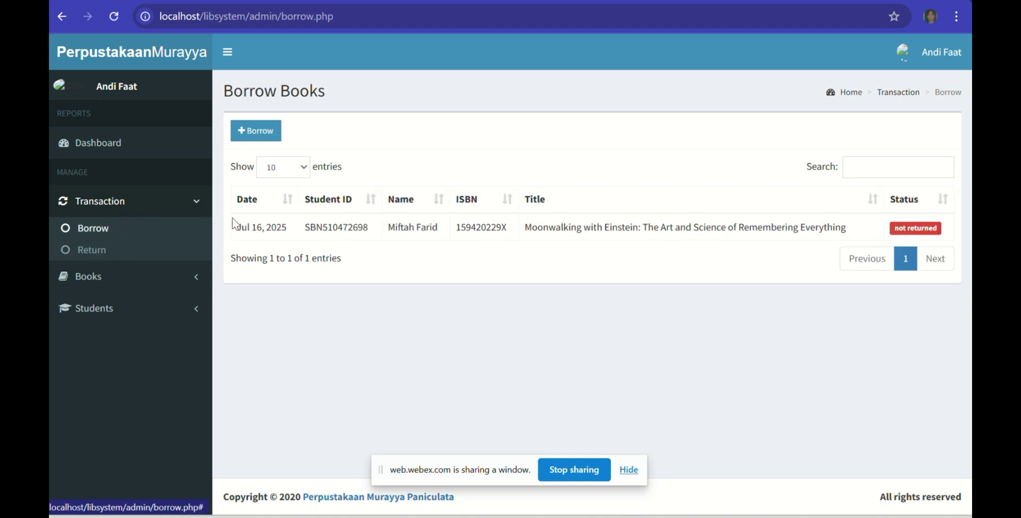
Step: Start a new borrow record, then abandon it and head to the Students section
{"action": "left_click", "coordinate": [260, 126]}
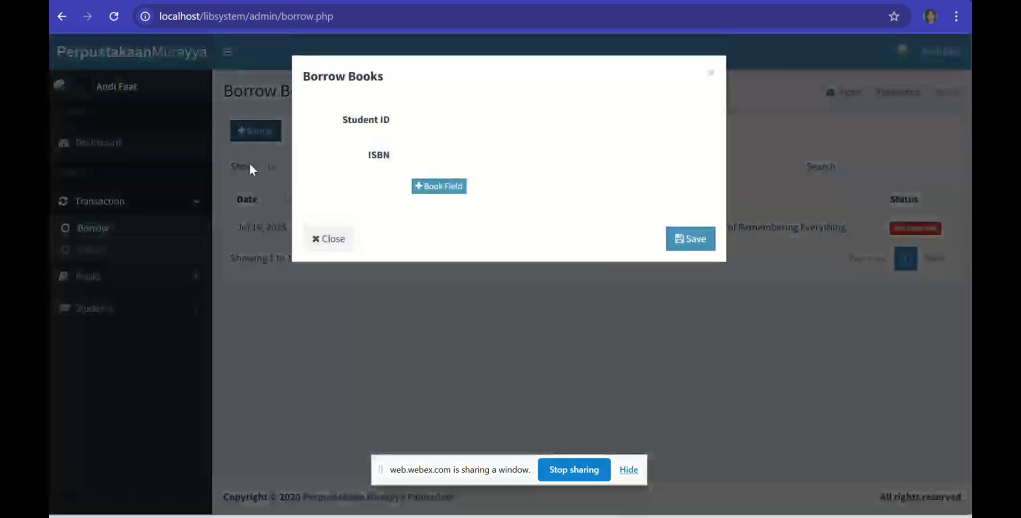
{"action": "left_click", "coordinate": [431, 117]}
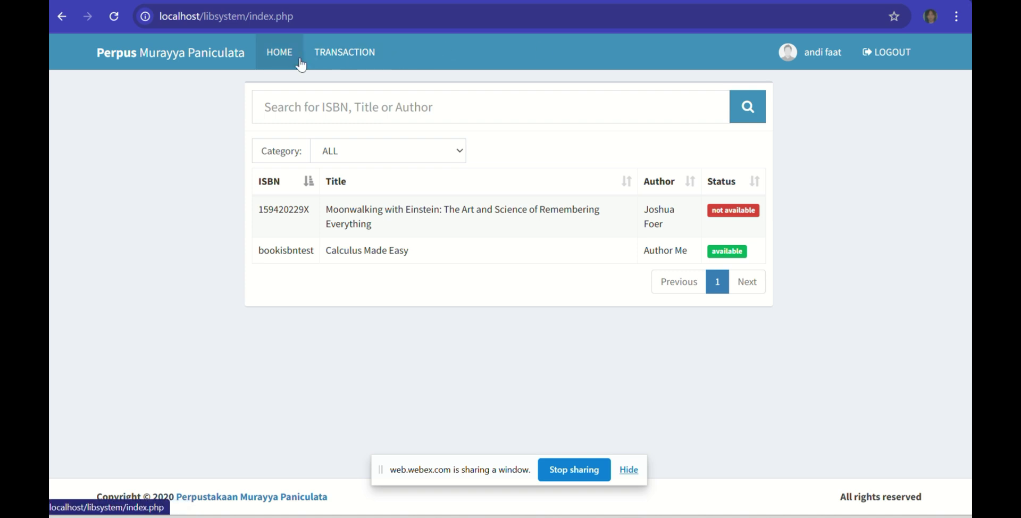
{"action": "left_click", "coordinate": [351, 55]}
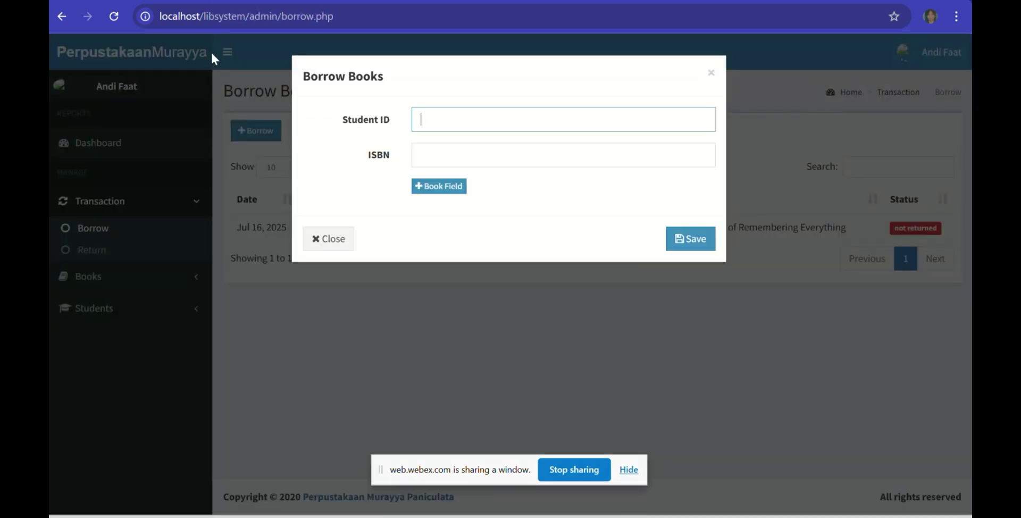
{"action": "left_click", "coordinate": [211, 51]}
{"action": "left_click", "coordinate": [104, 309]}
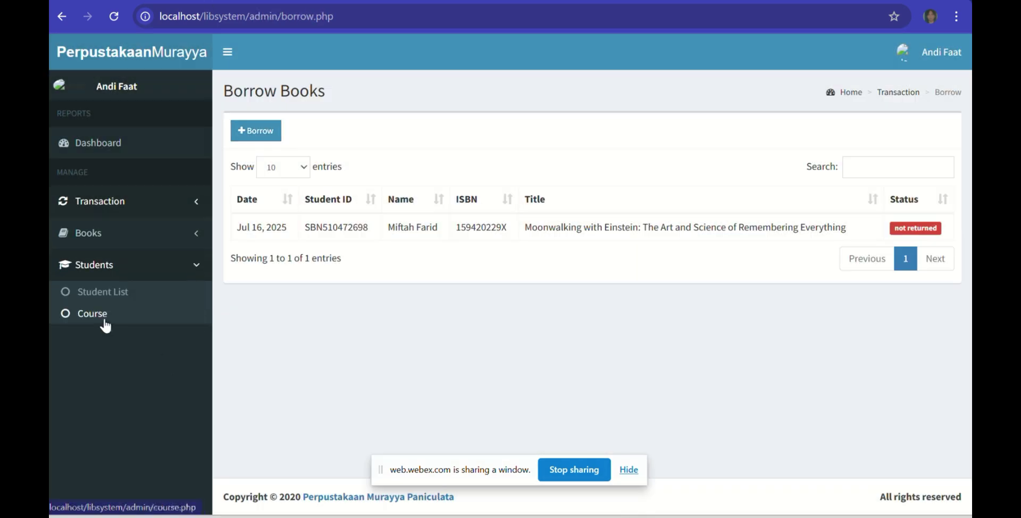
{"action": "left_click", "coordinate": [102, 313]}
Step: Copy the last student's ID and paste it into a new Borrow Books form
{"action": "left_click", "coordinate": [141, 301]}
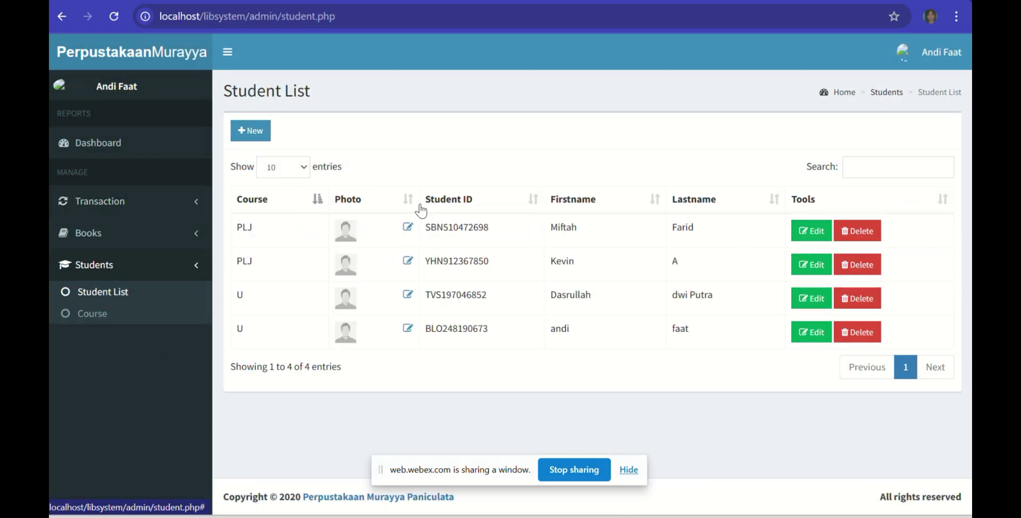
{"action": "left_click_drag", "start_coordinate": [502, 325], "coordinate": [428, 328]}
{"action": "key", "text": "ctrl+c"}
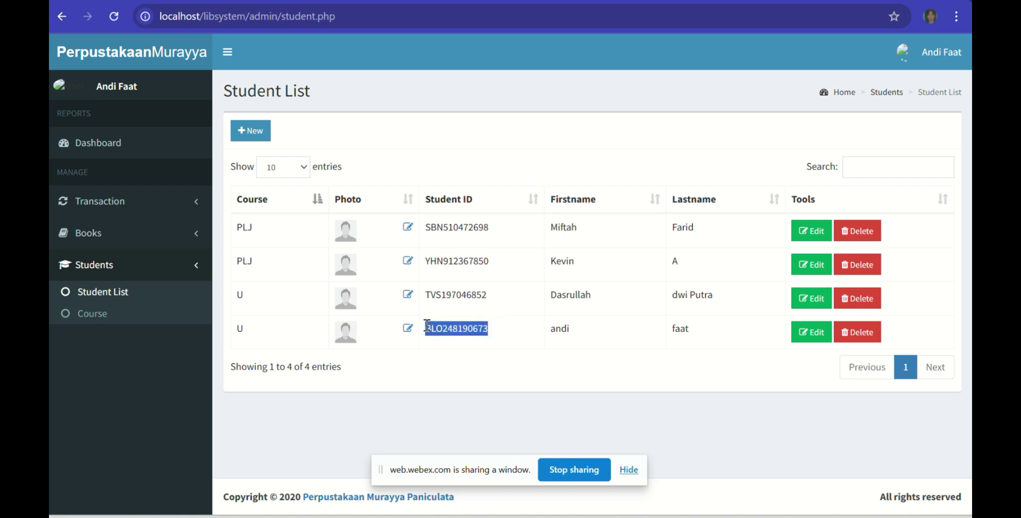
{"action": "left_click", "coordinate": [145, 203]}
{"action": "left_click", "coordinate": [137, 240]}
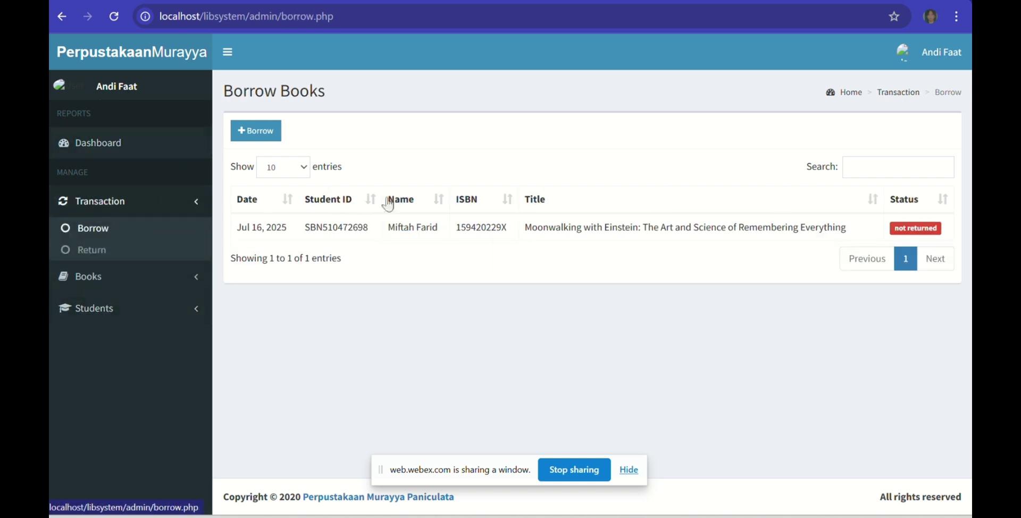
{"action": "left_click", "coordinate": [257, 131]}
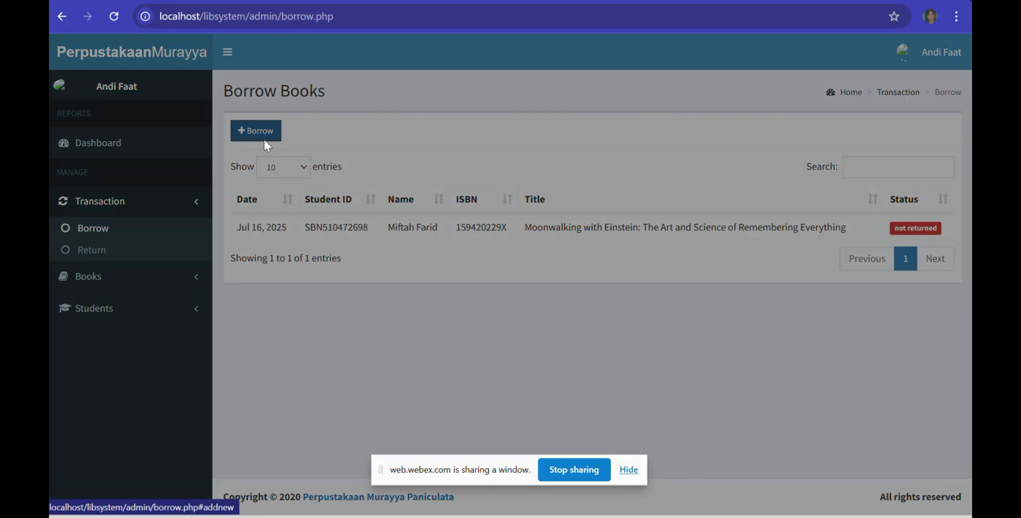
{"action": "left_click", "coordinate": [495, 127]}
{"action": "key", "text": "ctrl+v"}
Step: Copy the Calculus Made Easy ISBN from the public list, paste it in, and save the borrow
{"action": "left_click", "coordinate": [463, 156]}
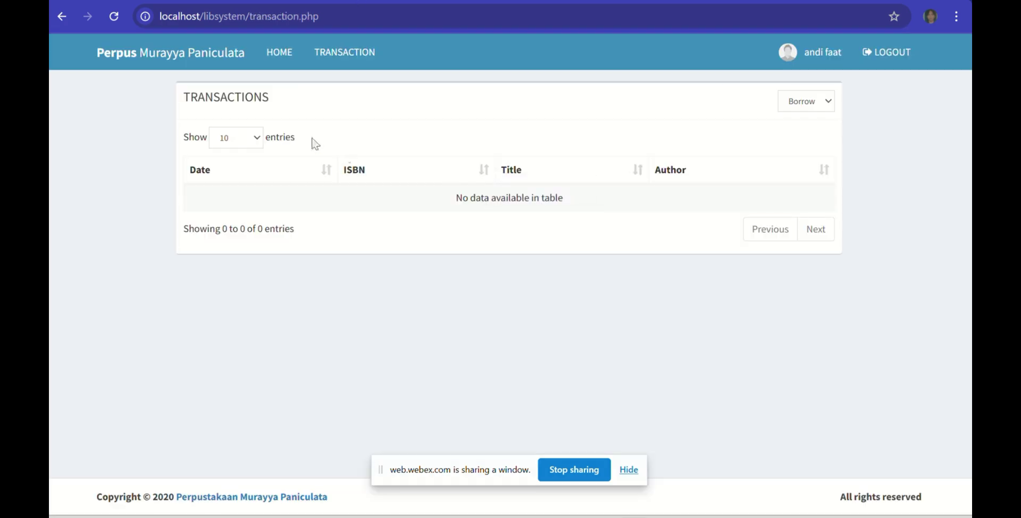
{"action": "left_click", "coordinate": [298, 48]}
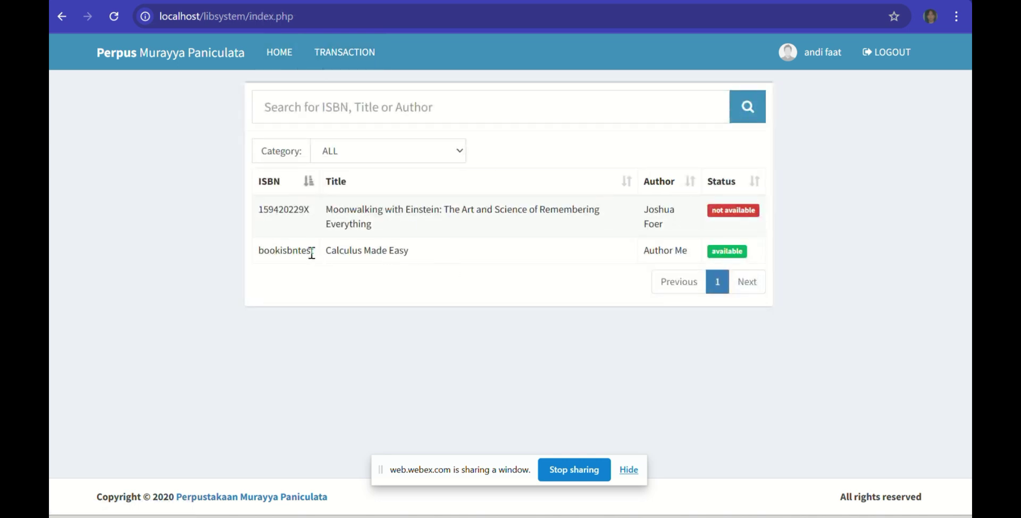
{"action": "left_click_drag", "start_coordinate": [319, 256], "coordinate": [262, 257]}
{"action": "key", "text": "ctrl+c"}
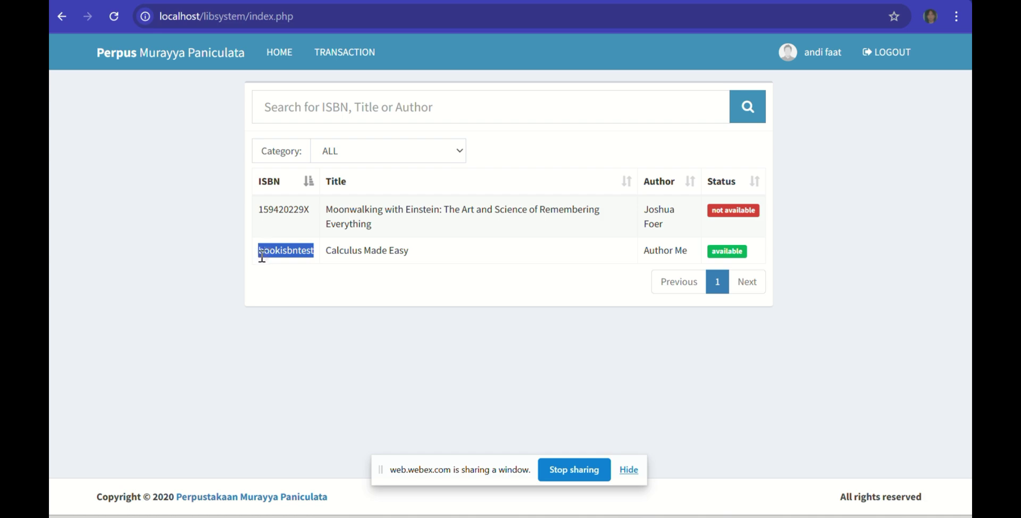
{"action": "left_click", "coordinate": [257, 1]}
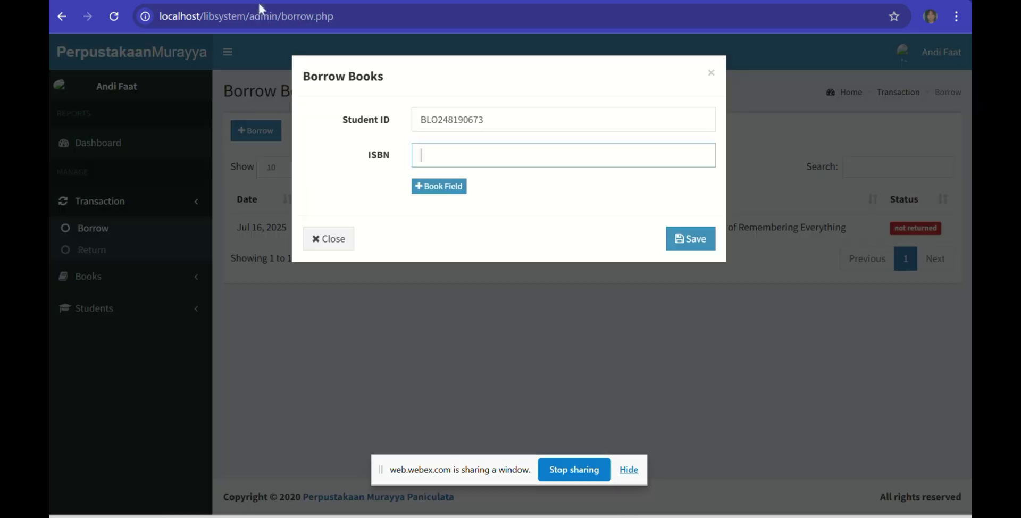
{"action": "left_click", "coordinate": [446, 162]}
{"action": "key", "text": "ctrl+v"}
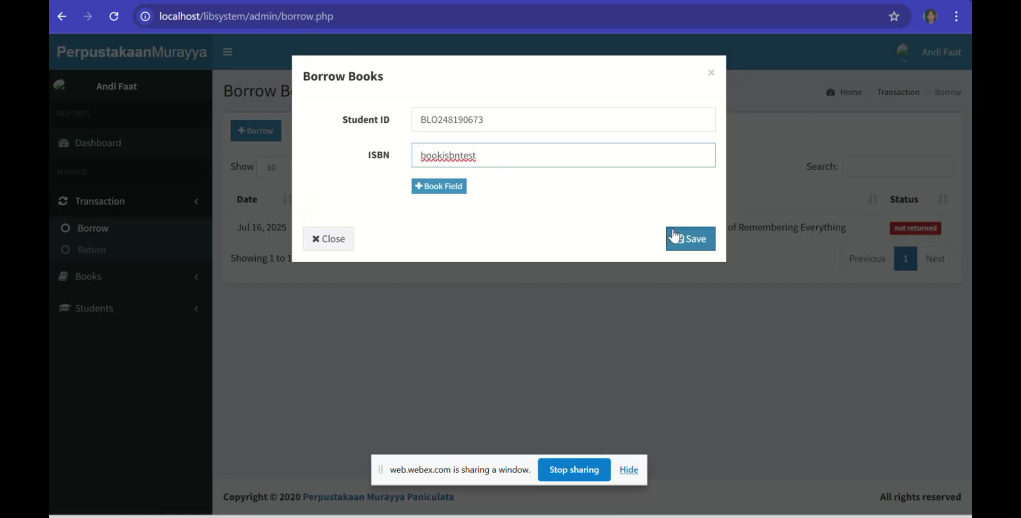
{"action": "left_click", "coordinate": [690, 239]}
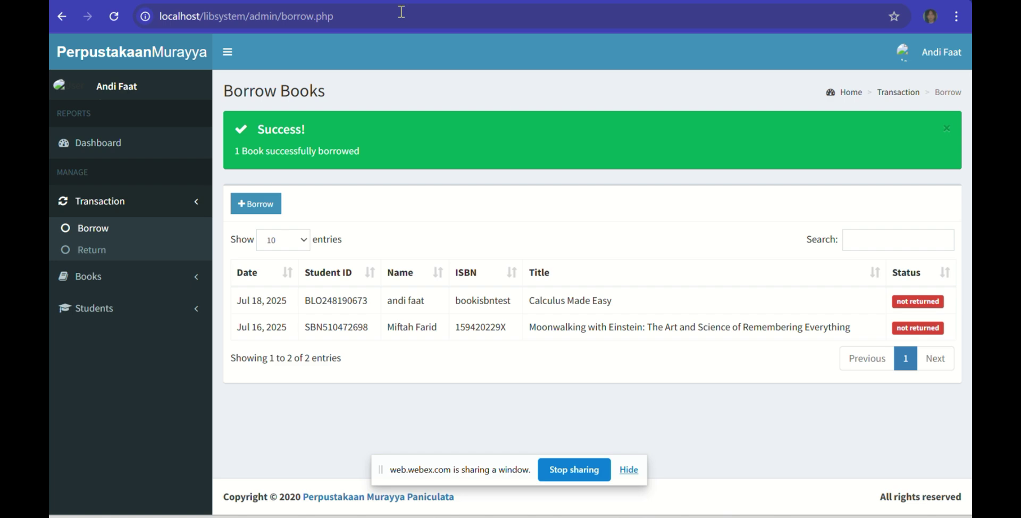
Step: Confirm Calculus Made Easy appears in the student's transactions, then go back toward the admin area
{"action": "key", "text": "ctrl+Tab"}
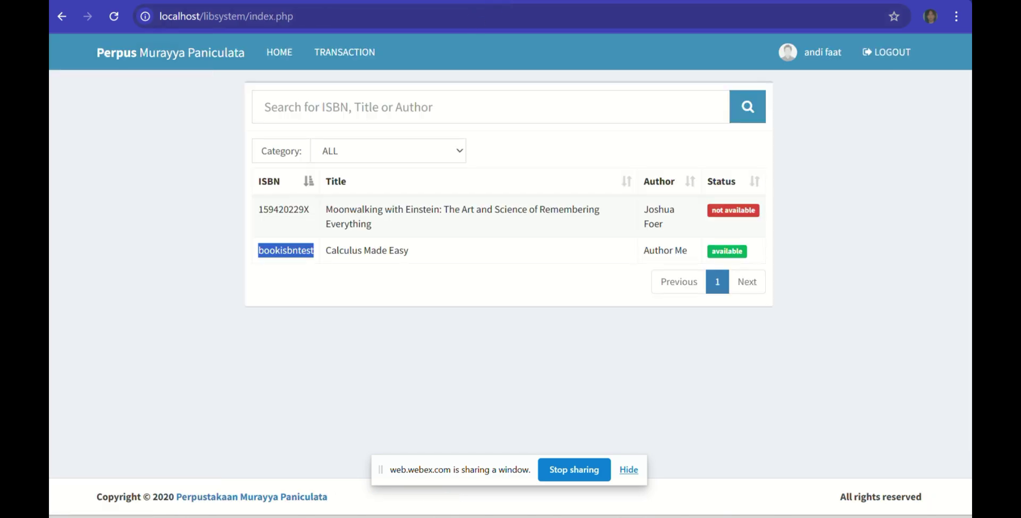
{"action": "left_click", "coordinate": [840, 101]}
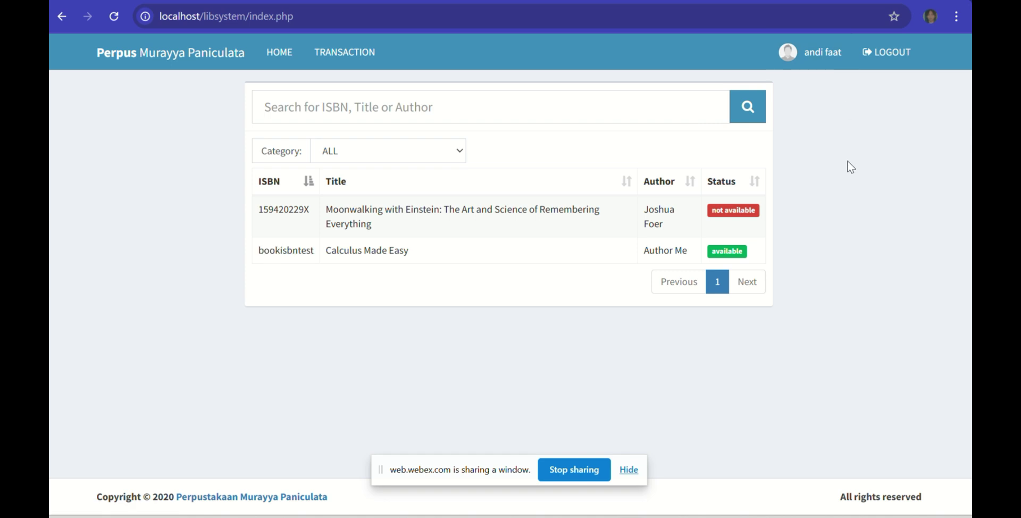
{"action": "left_click", "coordinate": [337, 63]}
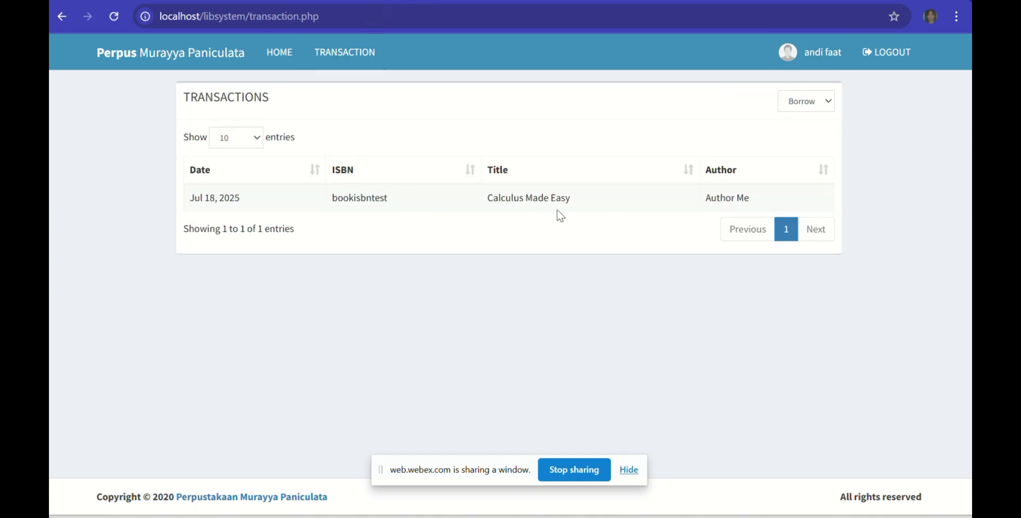
{"action": "left_click", "coordinate": [270, 56]}
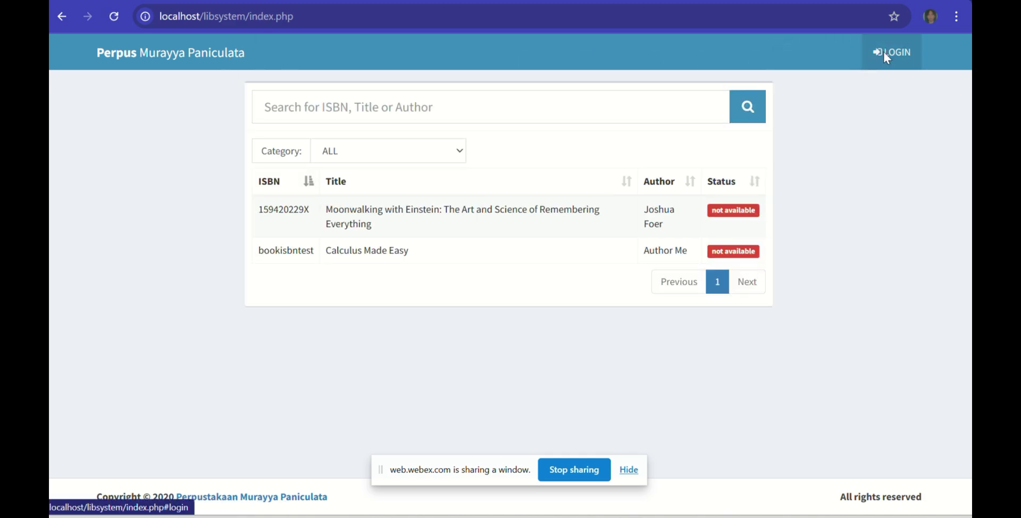
{"action": "left_click", "coordinate": [884, 52]}
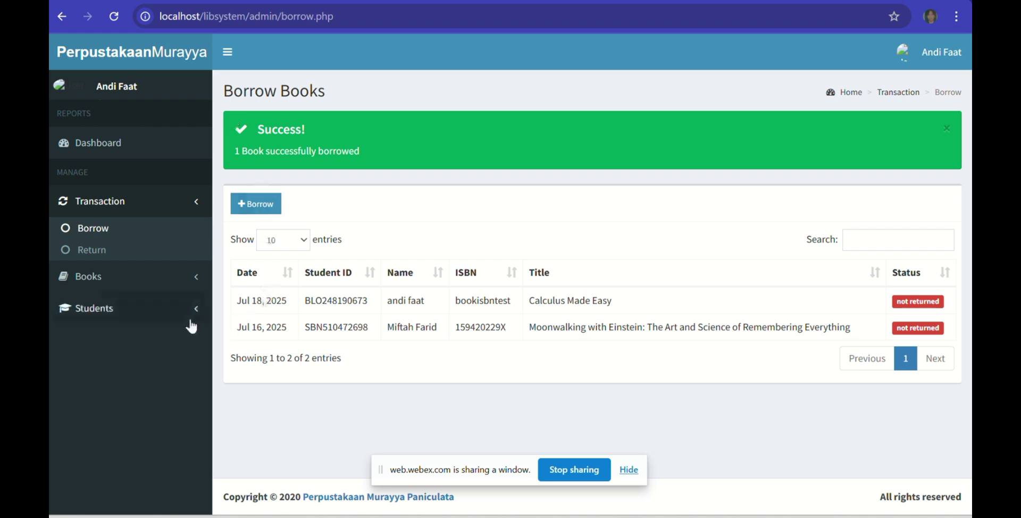
{"action": "left_click", "coordinate": [186, 319]}
{"action": "left_click", "coordinate": [106, 315]}
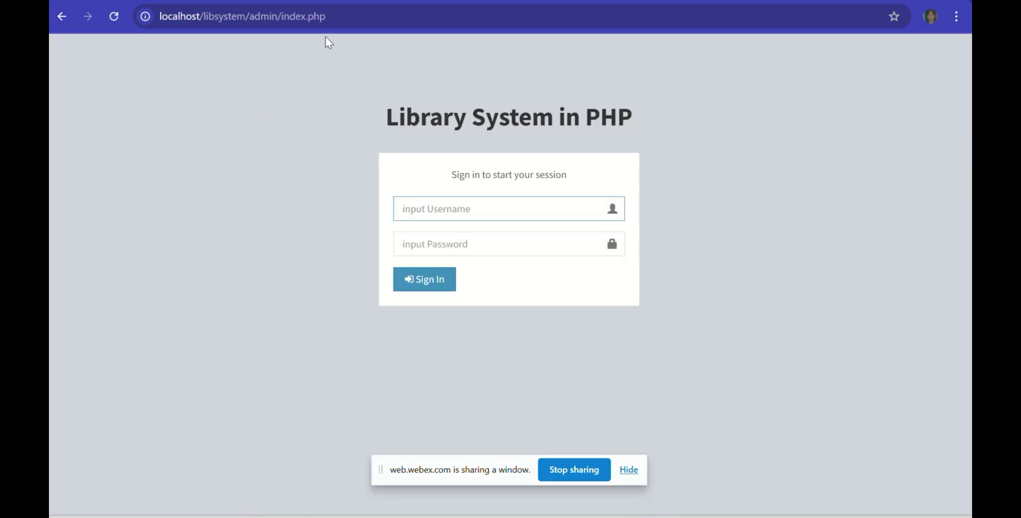
Step: Sign in to the admin panel with the saved username and the admin password
{"action": "type", "text": "n"}
{"action": "type", "text": "ndi"}
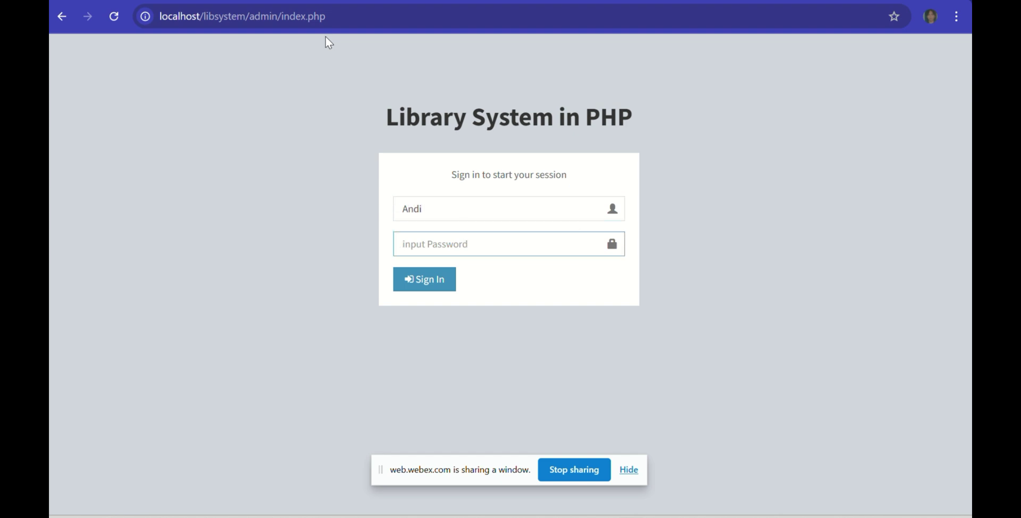
{"action": "left_click", "coordinate": [484, 218]}
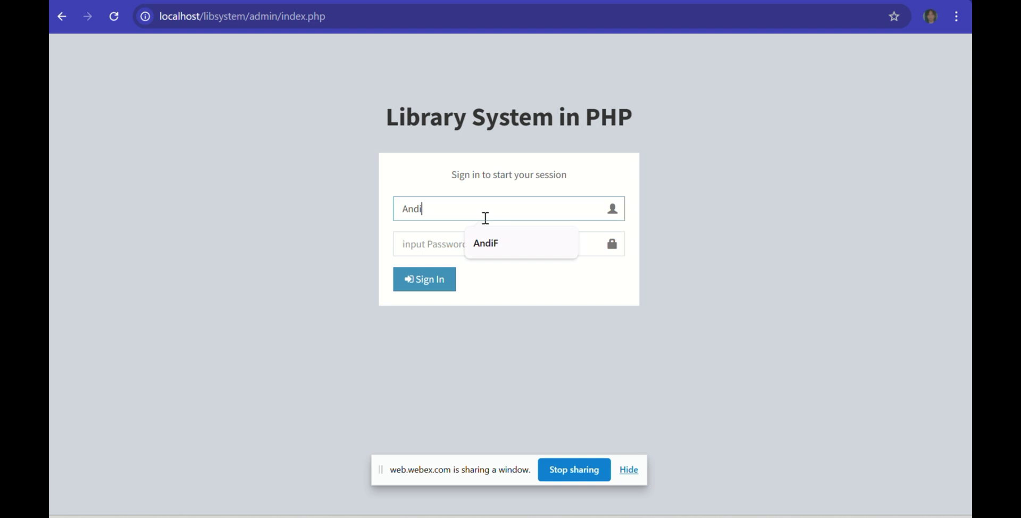
{"action": "left_click", "coordinate": [485, 243]}
{"action": "left_click", "coordinate": [432, 240]}
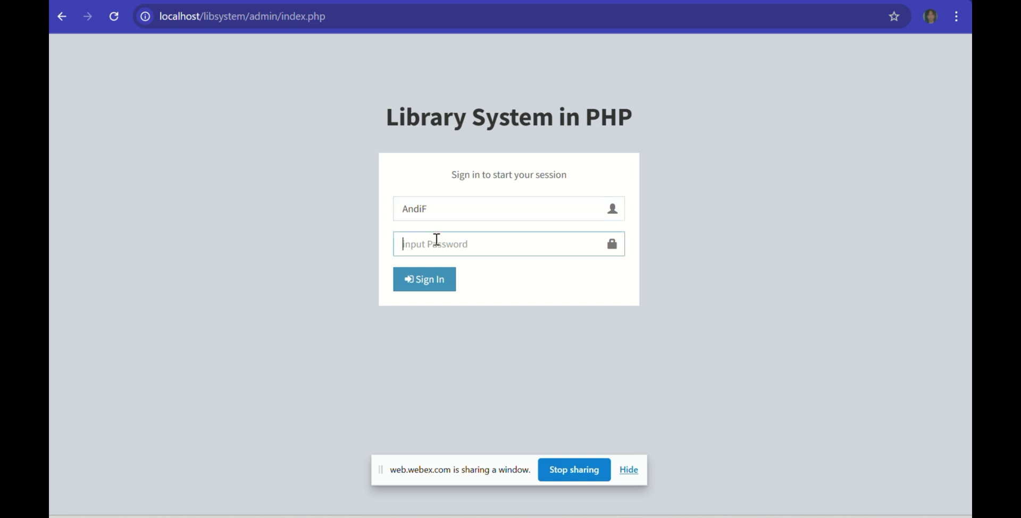
{"action": "type", "text": "a"}
{"action": "key", "text": "BackSpace"}
{"action": "type", "text": "abcd"}
{"action": "key", "text": "Return"}
Step: Open Students > Student List and select the first student's ID
{"action": "left_click", "coordinate": [132, 277]}
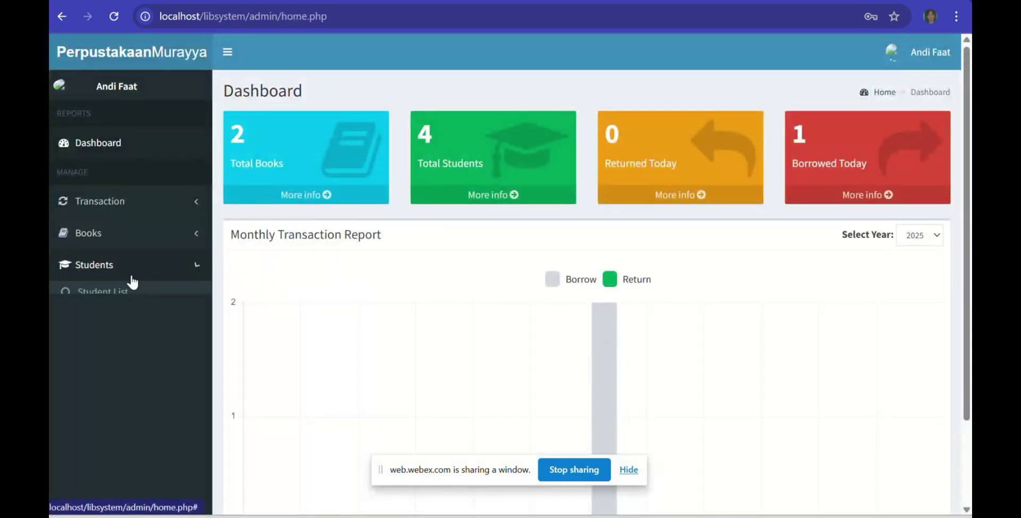
{"action": "left_click", "coordinate": [123, 310]}
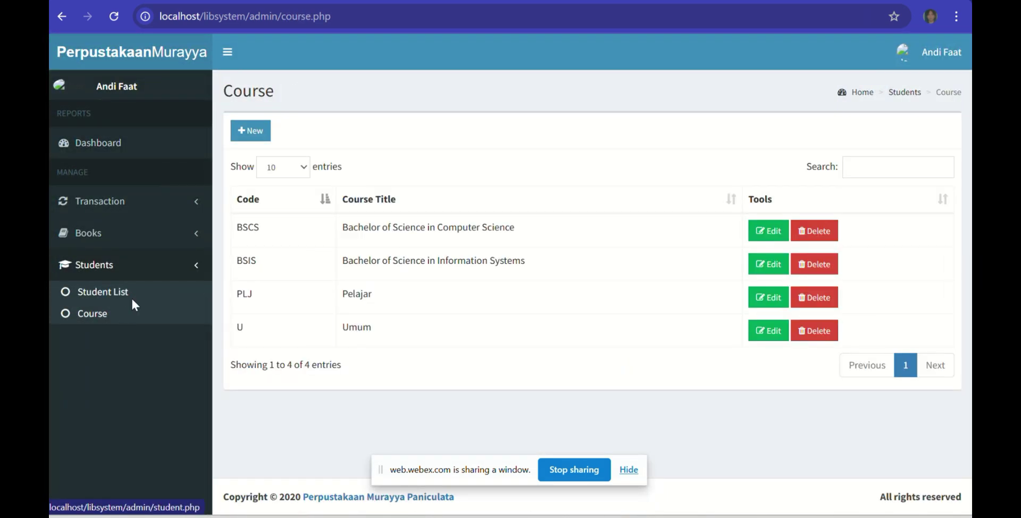
{"action": "left_click", "coordinate": [132, 298]}
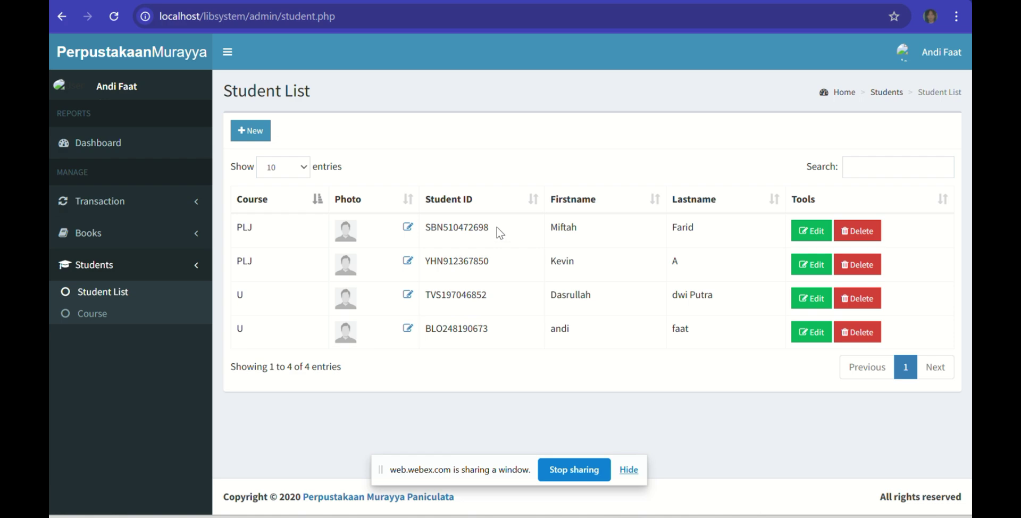
{"action": "left_click_drag", "start_coordinate": [497, 227], "coordinate": [427, 221]}
{"action": "key", "text": "ctrl+c"}
Step: Log in on the student site with the copied student ID
{"action": "key", "text": "ctrl+Tab"}
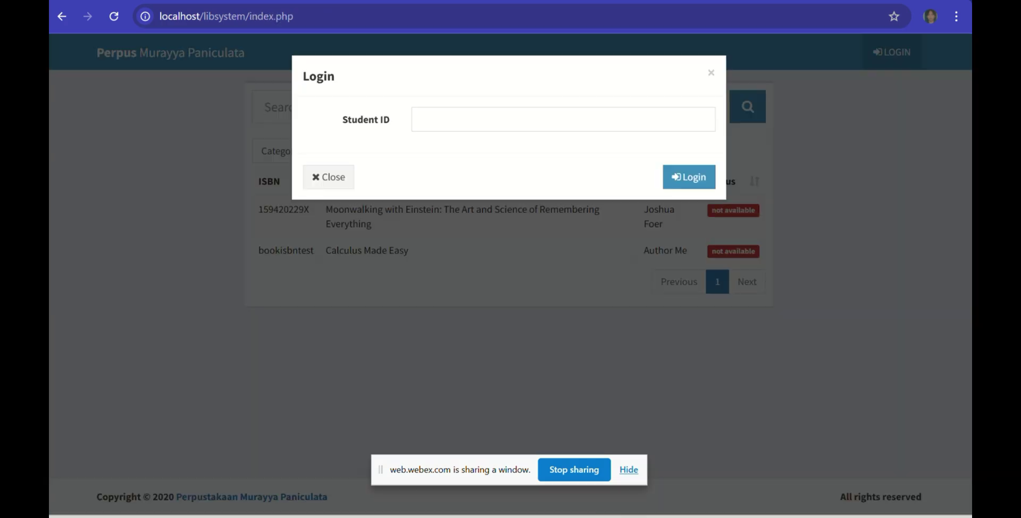
{"action": "left_click", "coordinate": [633, 129]}
{"action": "key", "text": "ctrl+v"}
{"action": "left_click", "coordinate": [680, 181]}
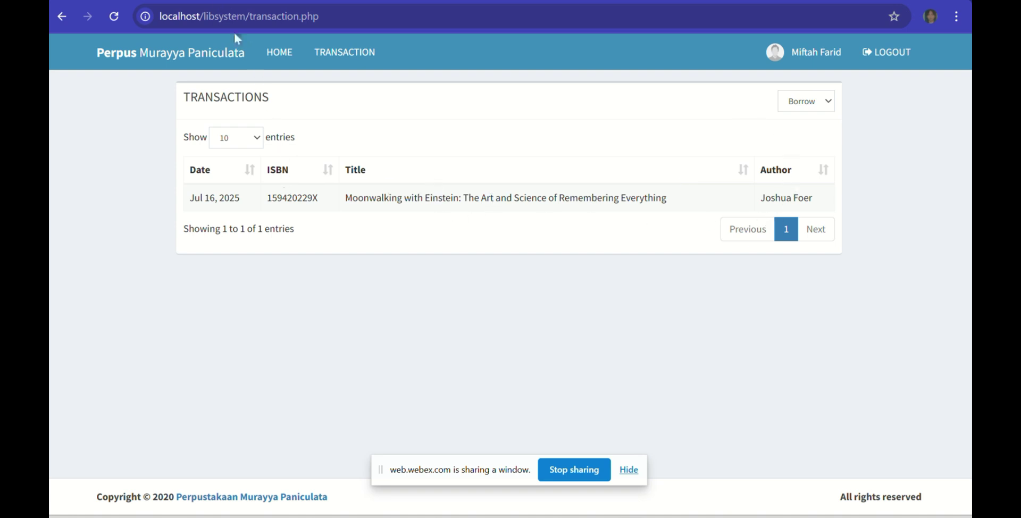
Step: Start a new return under Transaction > Return and fill in the suggested Student ID
{"action": "key", "text": "ctrl+Tab"}
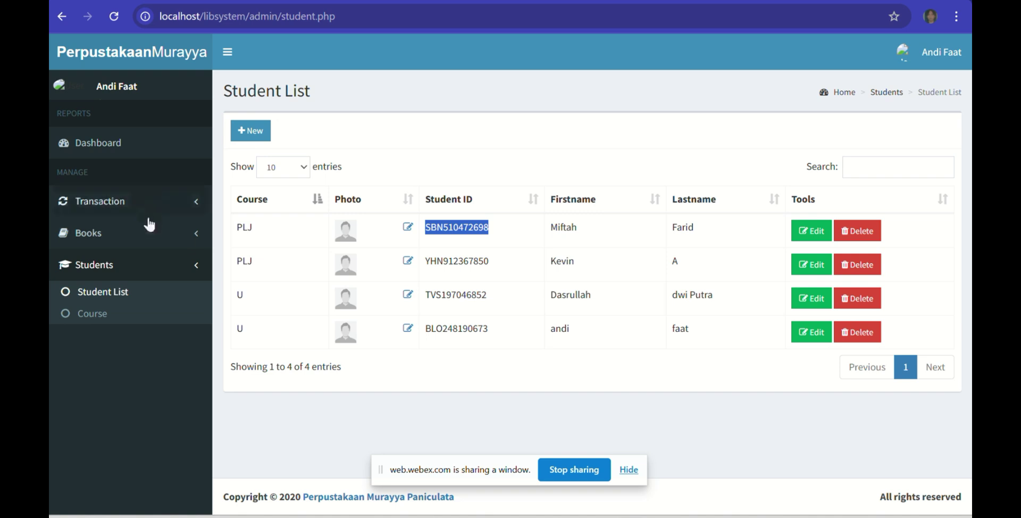
{"action": "left_click", "coordinate": [171, 203]}
{"action": "left_click", "coordinate": [163, 254]}
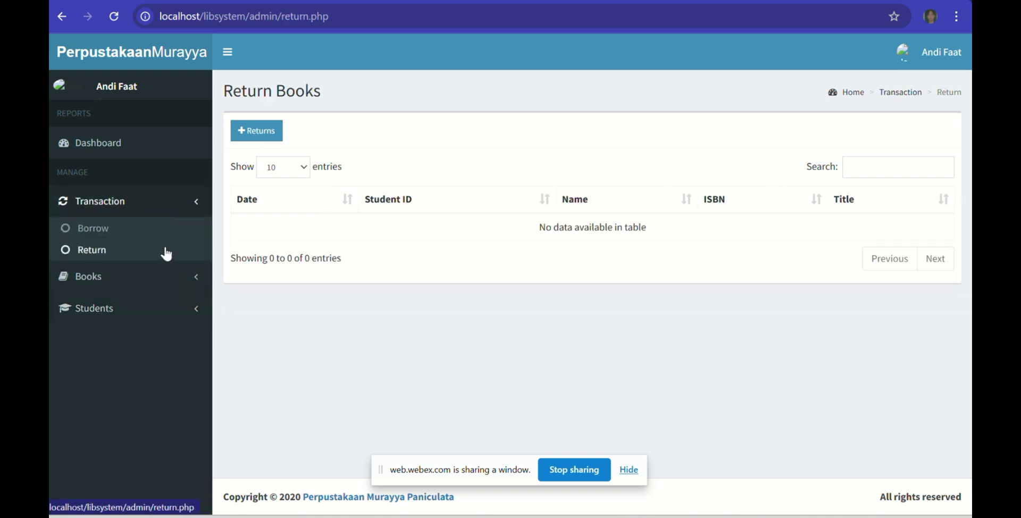
{"action": "left_click", "coordinate": [246, 137]}
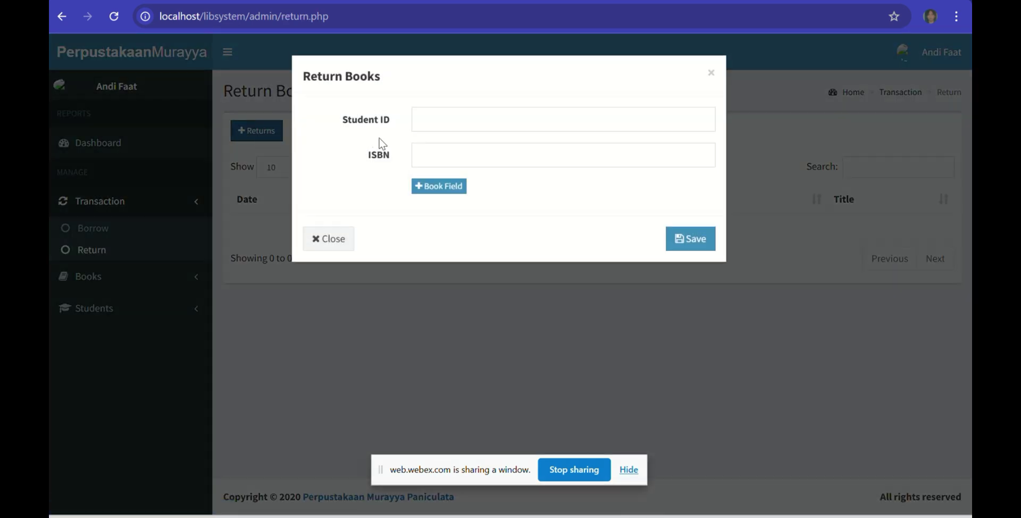
{"action": "left_click", "coordinate": [437, 119]}
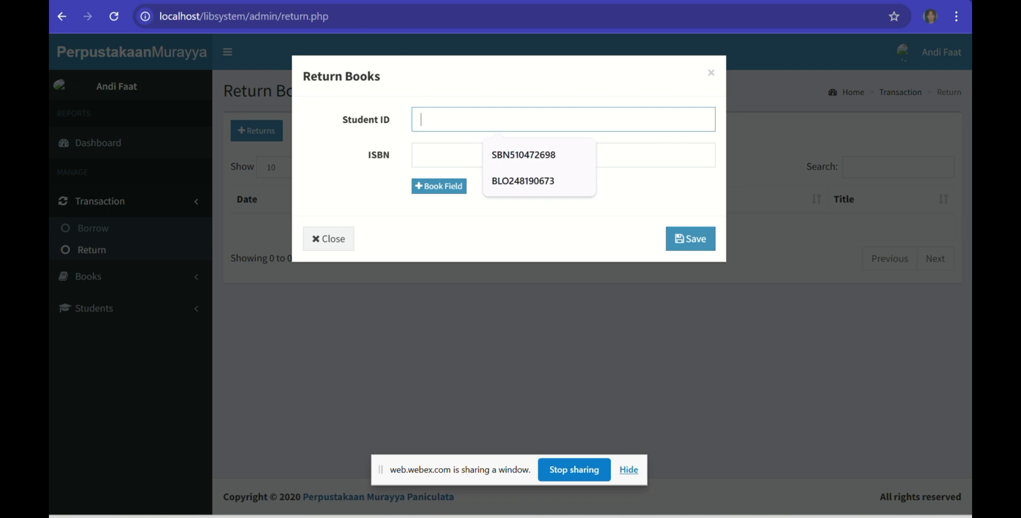
{"action": "left_click", "coordinate": [533, 166]}
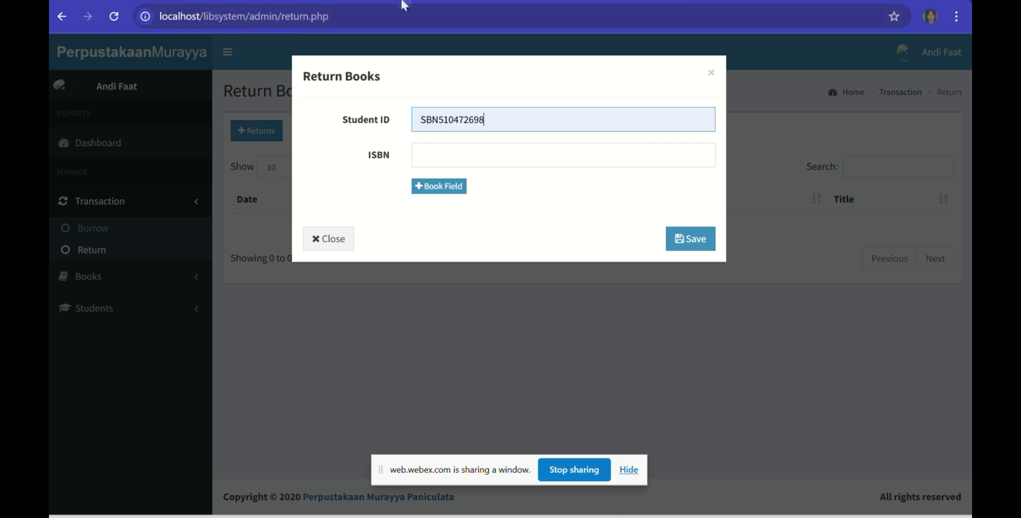
Step: Copy ISBN 159420229X from the borrowing record into the return form and save it
{"action": "left_click", "coordinate": [399, 1]}
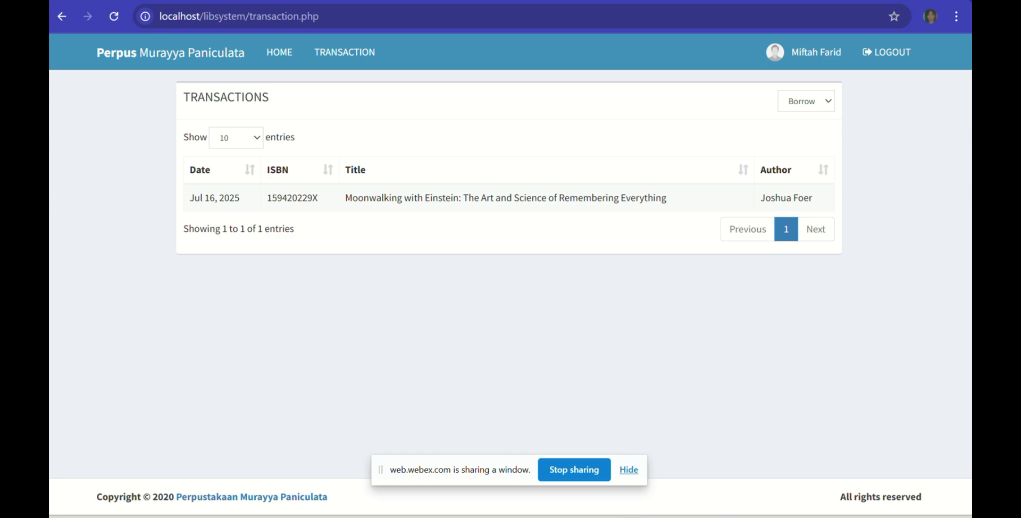
{"action": "left_click", "coordinate": [266, 0]}
{"action": "left_click", "coordinate": [448, 156]}
{"action": "left_click", "coordinate": [399, 0]}
{"action": "left_click_drag", "start_coordinate": [330, 198], "coordinate": [264, 202]}
{"action": "key", "text": "ctrl+c"}
{"action": "left_click", "coordinate": [266, 0]}
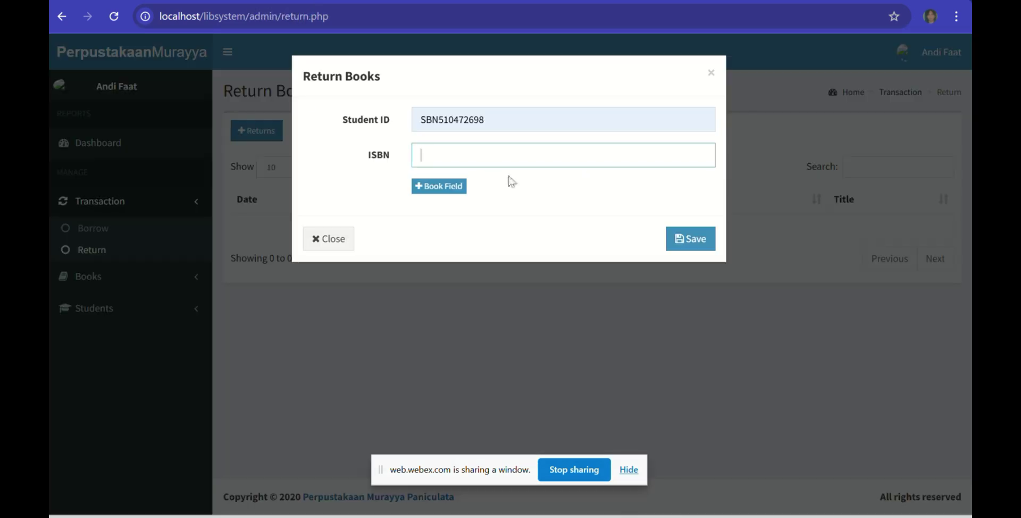
{"action": "left_click", "coordinate": [516, 159]}
{"action": "key", "text": "ctrl+v"}
{"action": "left_click", "coordinate": [679, 241]}
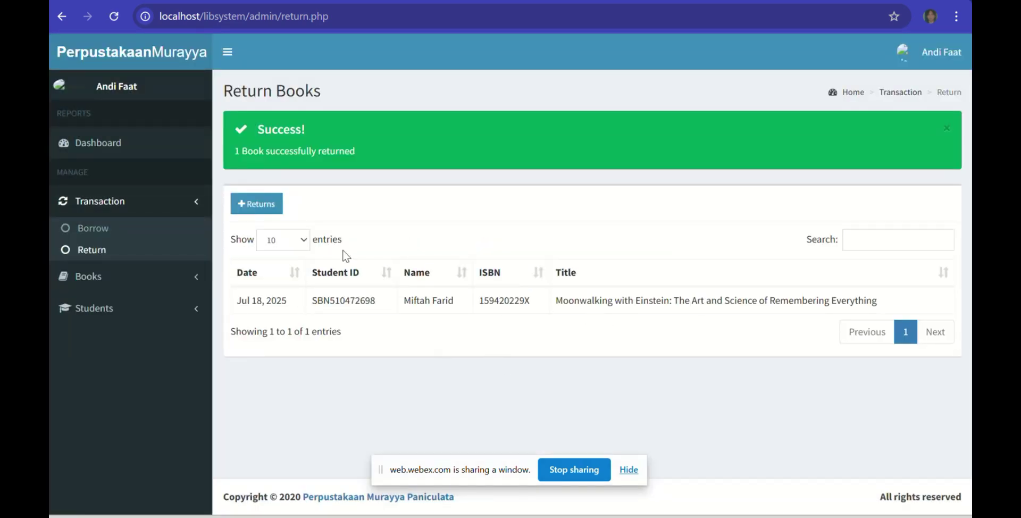
{"action": "left_click", "coordinate": [318, 0]}
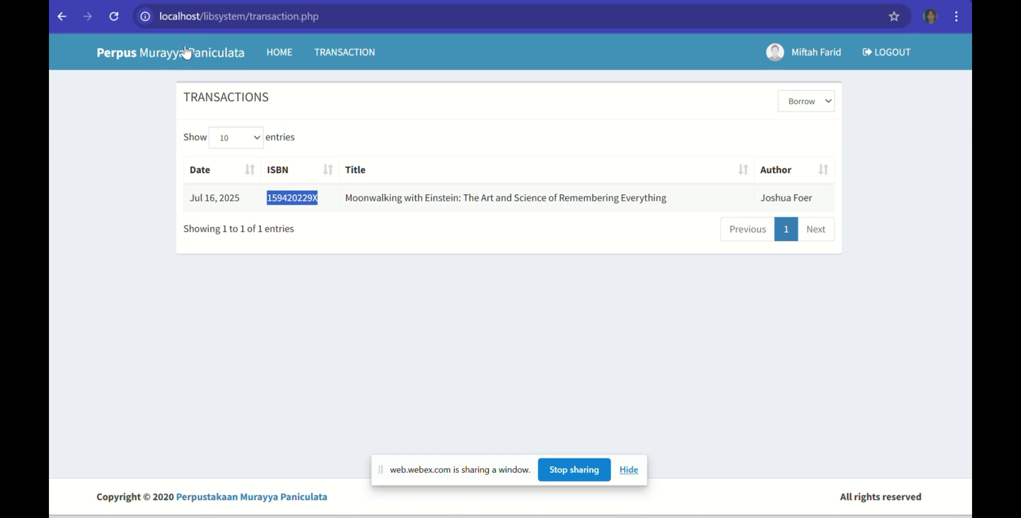
{"action": "left_click", "coordinate": [357, 49]}
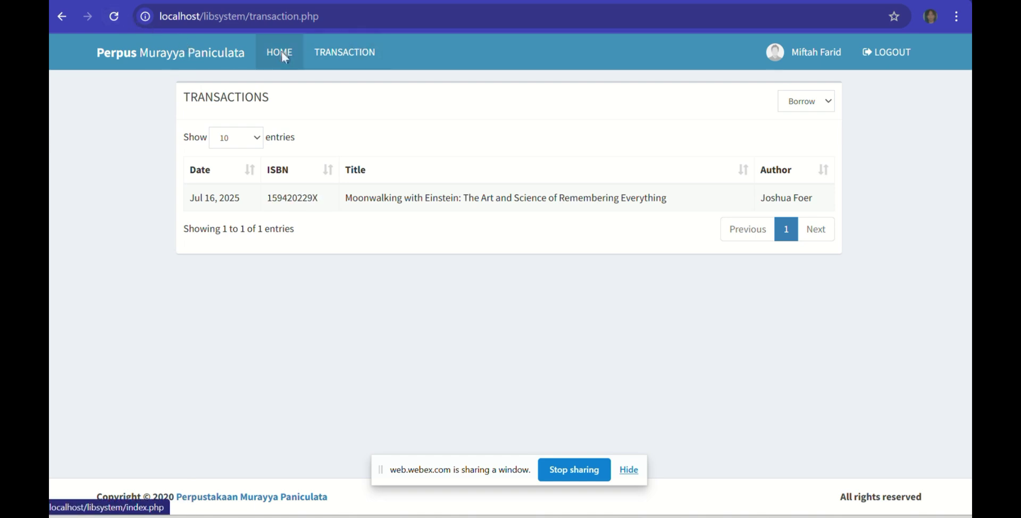
{"action": "left_click", "coordinate": [282, 51]}
{"action": "left_click", "coordinate": [365, 56]}
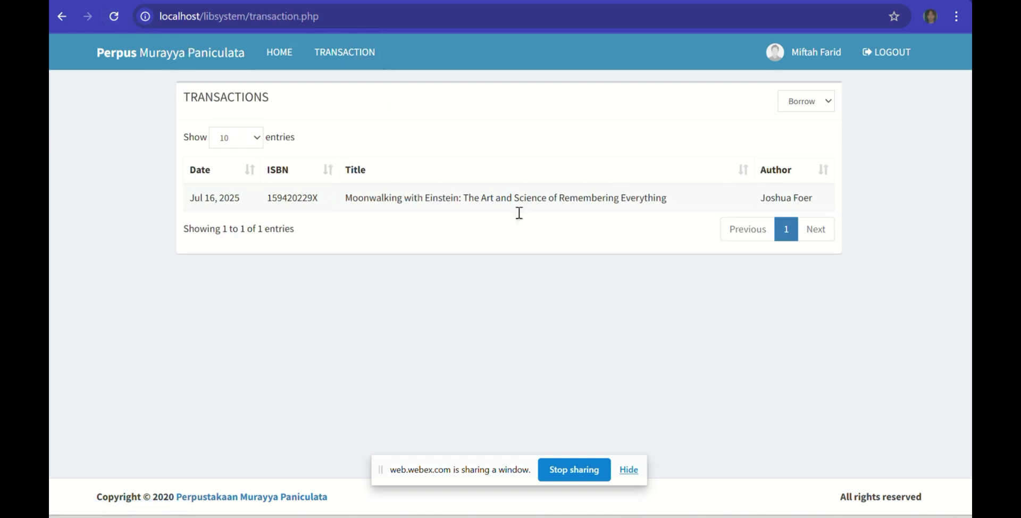
{"action": "left_click", "coordinate": [256, 139]}
{"action": "left_click", "coordinate": [256, 141]}
{"action": "left_click", "coordinate": [809, 110]}
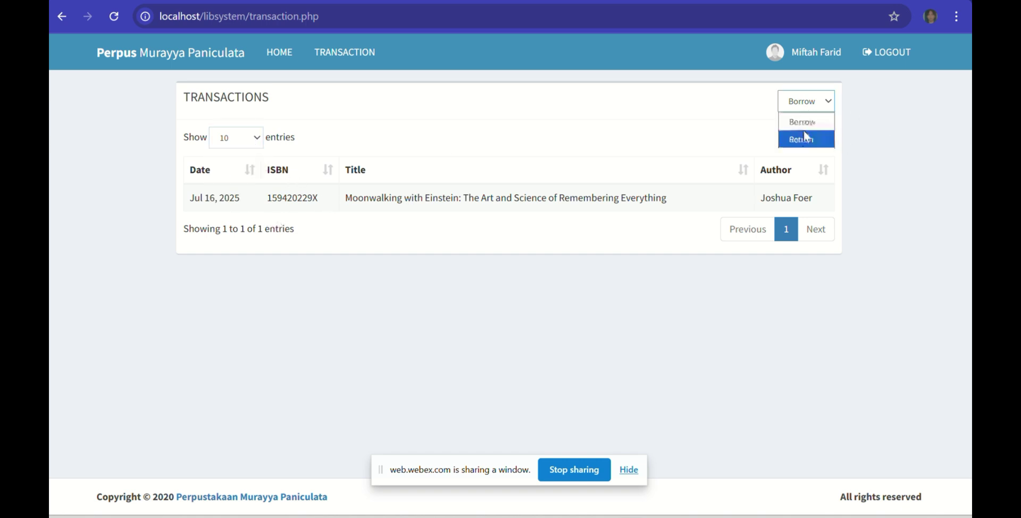
{"action": "left_click", "coordinate": [802, 133]}
{"action": "left_click", "coordinate": [808, 105]}
{"action": "left_click", "coordinate": [809, 123]}
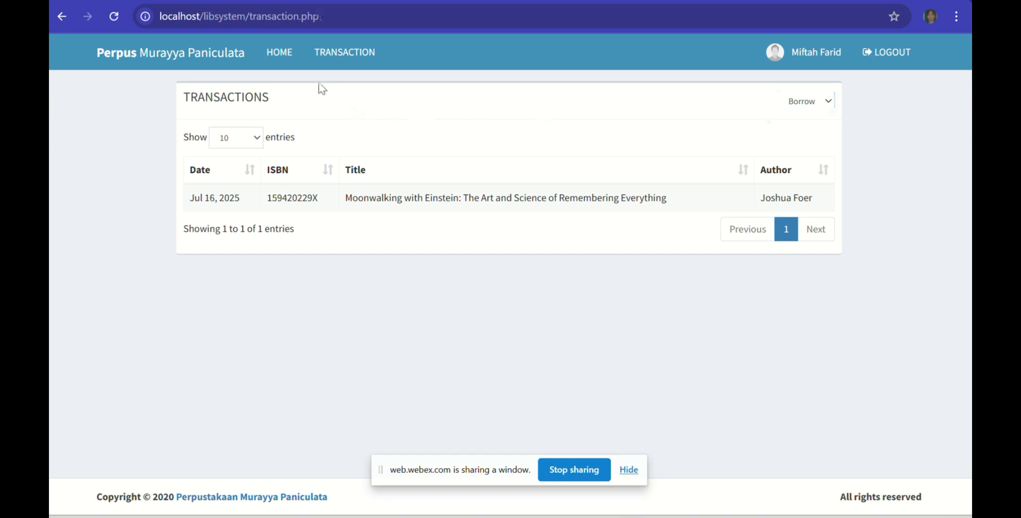
{"action": "left_click", "coordinate": [296, 55]}
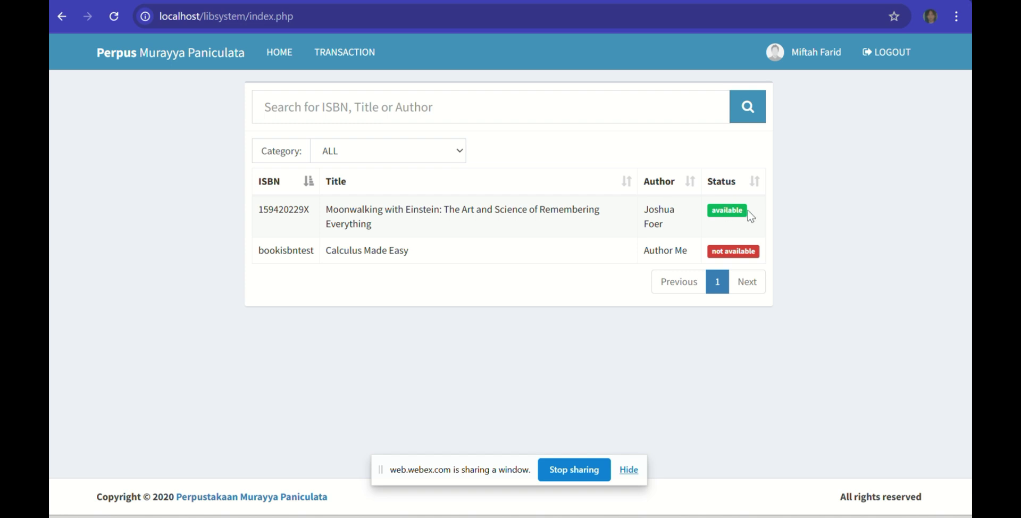
{"action": "mouse_move", "coordinate": [717, 211]}
{"action": "left_mouse_down"}
{"action": "mouse_move", "coordinate": [777, 218]}
{"action": "mouse_move", "coordinate": [703, 213]}
{"action": "left_mouse_up"}
{"action": "left_click", "coordinate": [776, 215]}
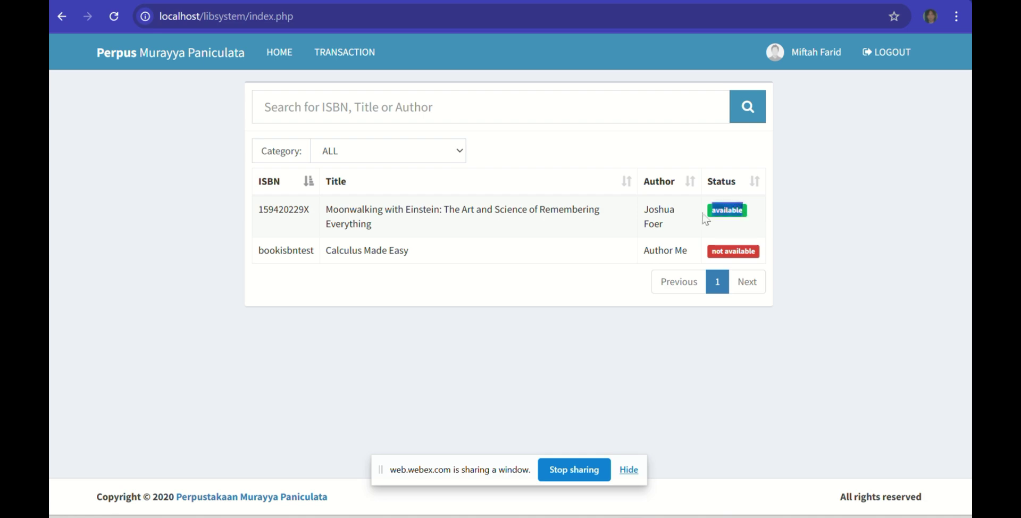
{"action": "left_click", "coordinate": [469, 176]}
{"action": "left_click", "coordinate": [174, 0]}
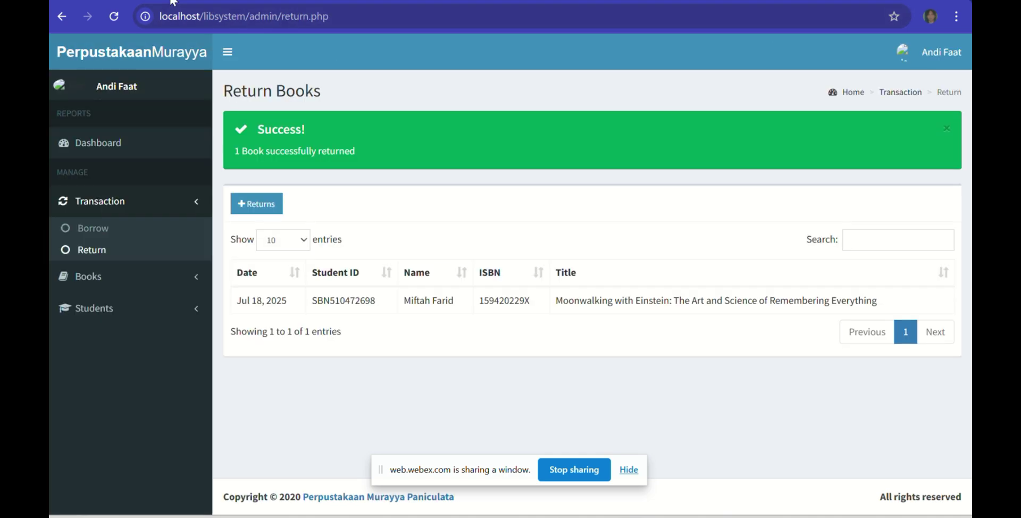
{"action": "left_click", "coordinate": [145, 151]}
{"action": "scroll", "coordinate": [747, 223], "scroll_direction": "down", "scroll_amount": 2}
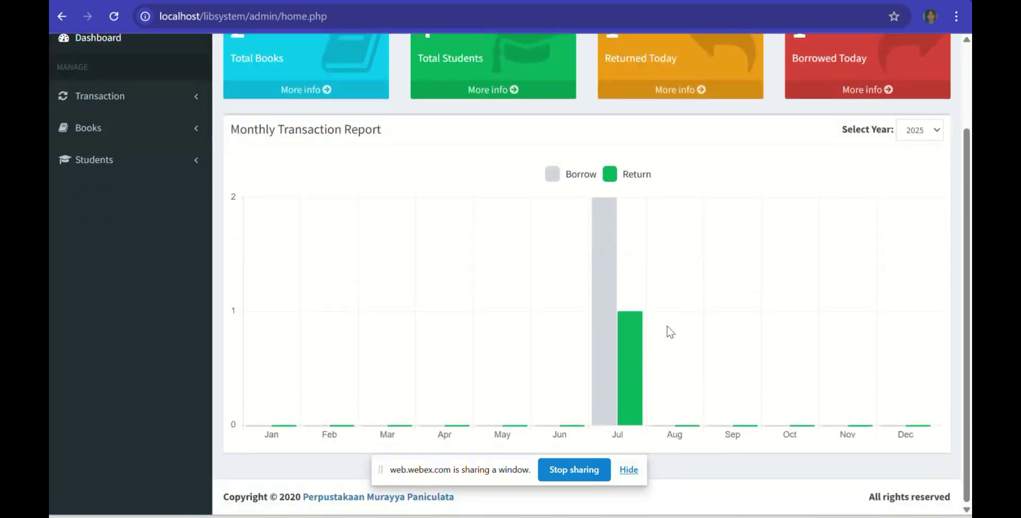
{"action": "mouse_move", "coordinate": [624, 335]}
{"action": "scroll", "coordinate": [784, 360], "scroll_direction": "up", "scroll_amount": 2}
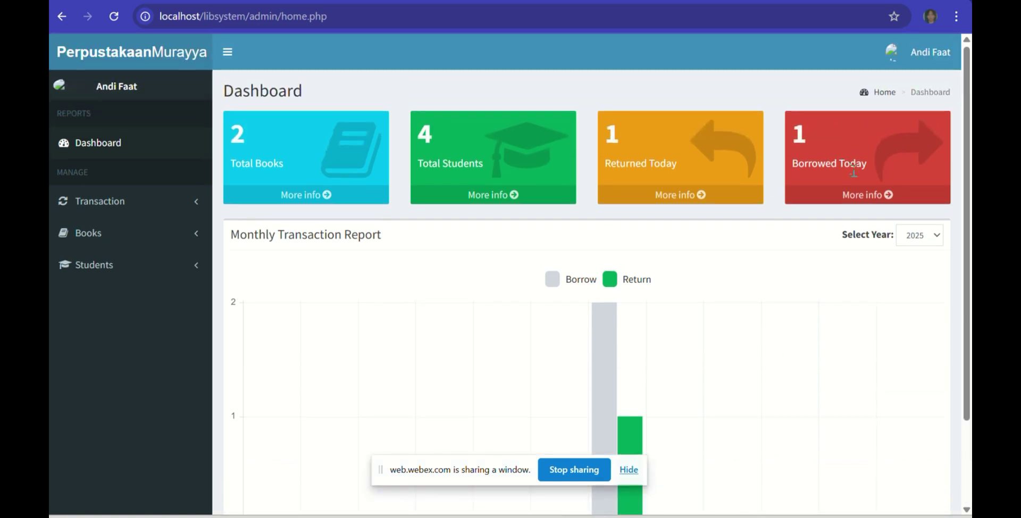
{"action": "left_click", "coordinate": [859, 195]}
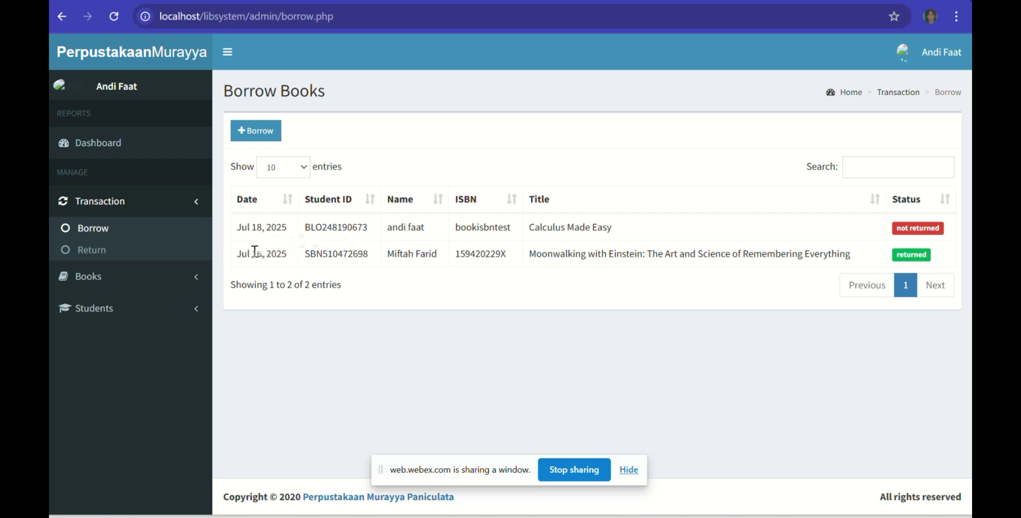
{"action": "left_click_drag", "start_coordinate": [242, 254], "coordinate": [279, 226]}
{"action": "left_click", "coordinate": [280, 225]}
{"action": "left_click", "coordinate": [125, 251]}
{"action": "left_click_drag", "start_coordinate": [237, 228], "coordinate": [914, 233]}
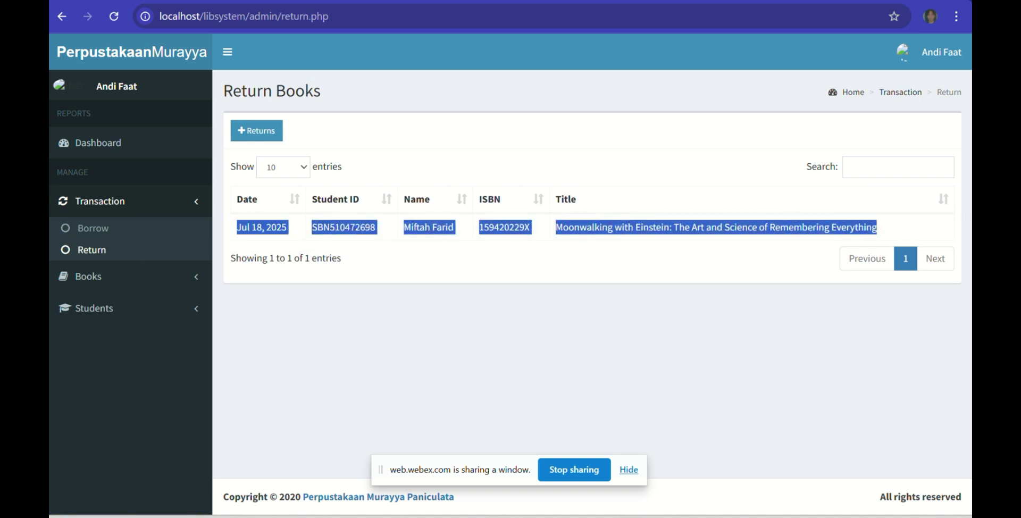